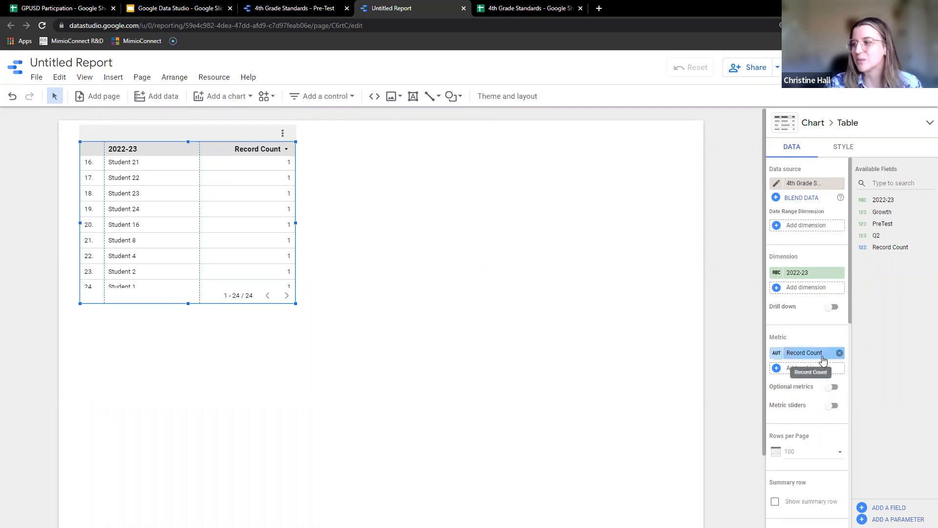
- Remove the Record Count metric from the table and set its dimensions to 2022-23 followed by PreTest
{"action": "left_click", "coordinate": [840, 353]}
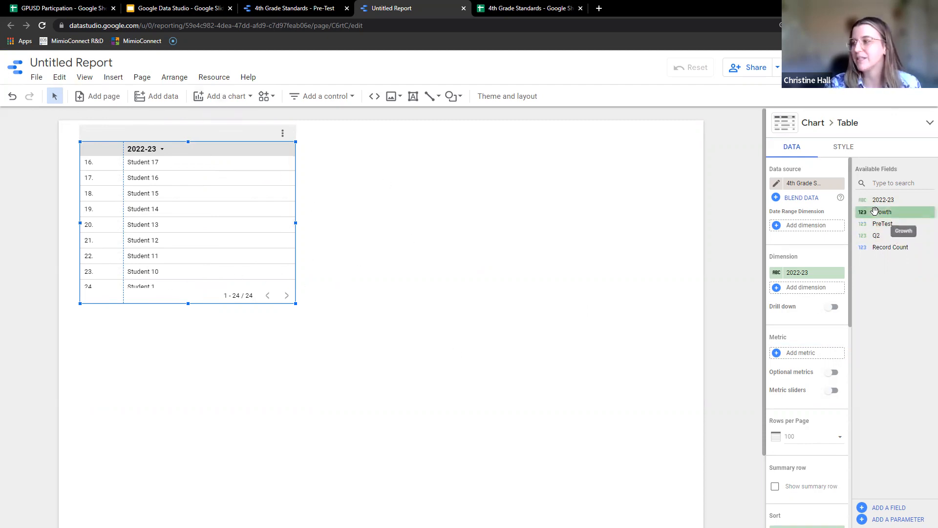
{"action": "left_click_drag", "start_coordinate": [890, 223], "coordinate": [807, 288]}
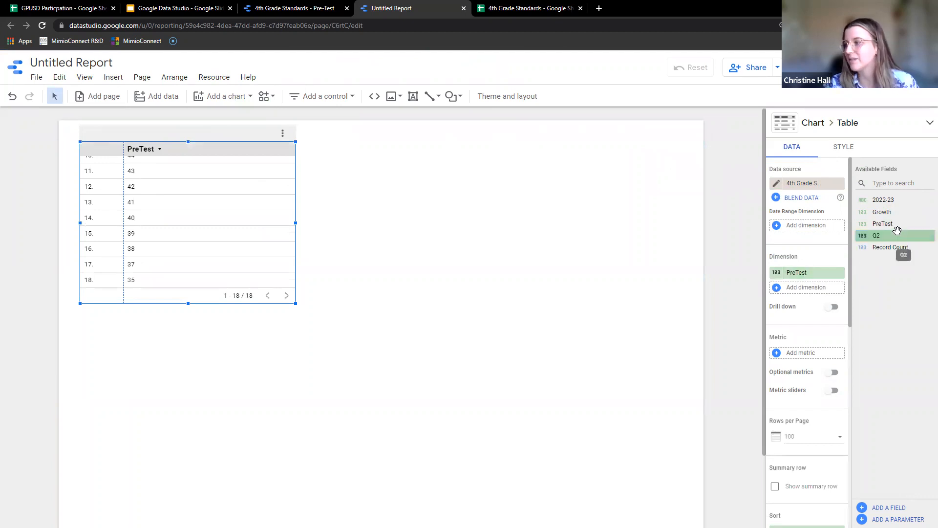
{"action": "left_click_drag", "start_coordinate": [900, 200], "coordinate": [819, 283]}
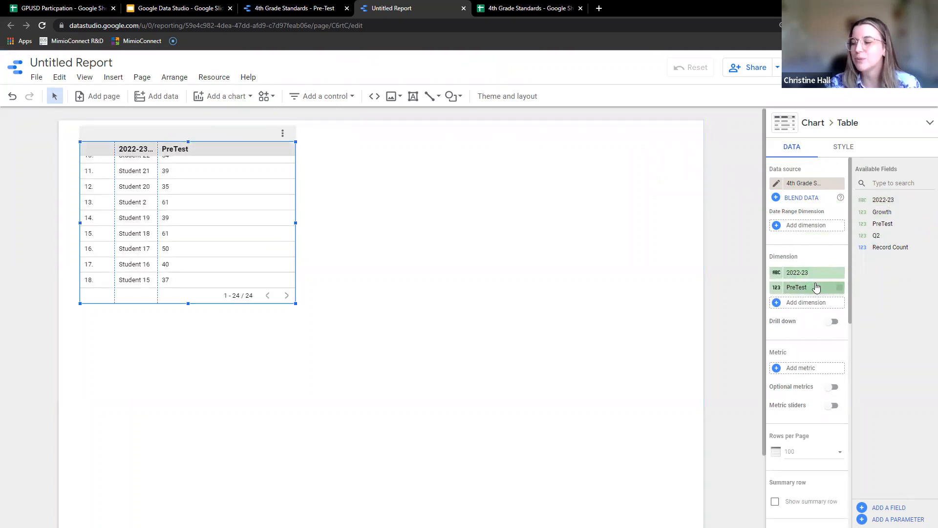
{"action": "key", "text": "ctrl"}
{"action": "scroll", "coordinate": [205, 230], "scroll_direction": "up", "scroll_amount": 3}
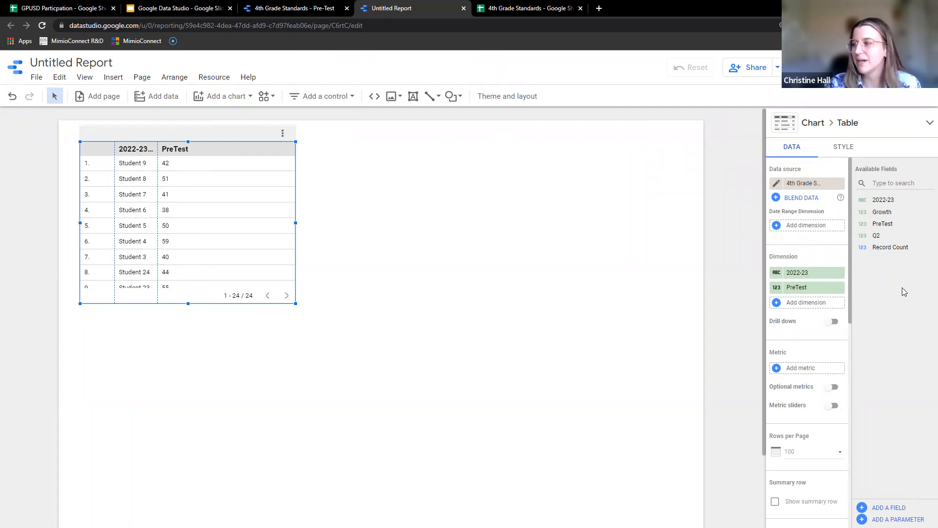
- Add Q2 as the table's third dimension
{"action": "mouse_move", "coordinate": [896, 237]}
{"action": "left_mouse_down"}
{"action": "mouse_move", "coordinate": [826, 255]}
{"action": "mouse_move", "coordinate": [829, 318]}
{"action": "mouse_move", "coordinate": [814, 312]}
{"action": "mouse_move", "coordinate": [889, 246]}
{"action": "mouse_move", "coordinate": [889, 232]}
{"action": "left_mouse_up"}
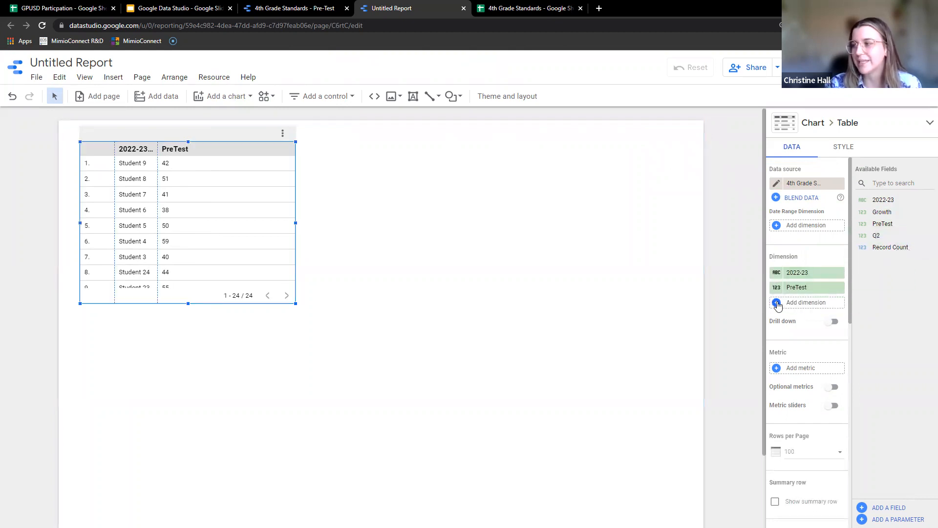
{"action": "left_click", "coordinate": [778, 304]}
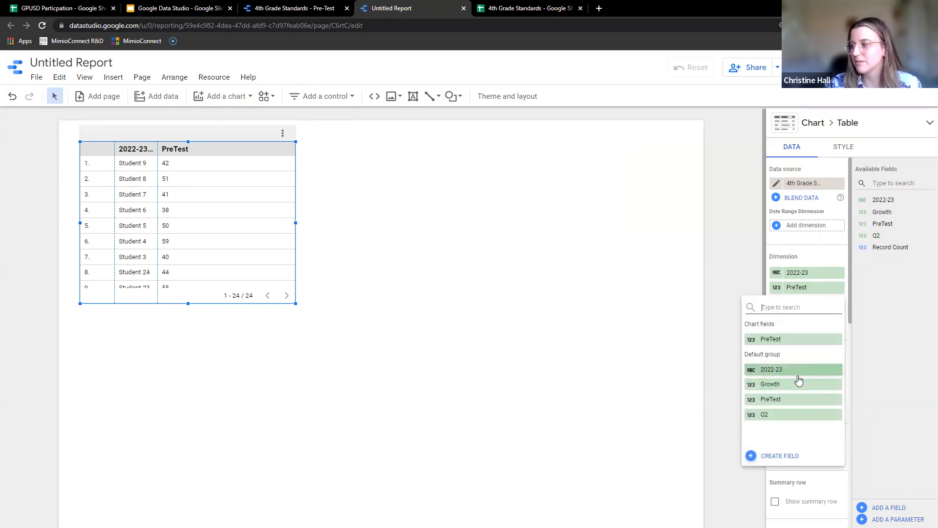
{"action": "left_click", "coordinate": [781, 414]}
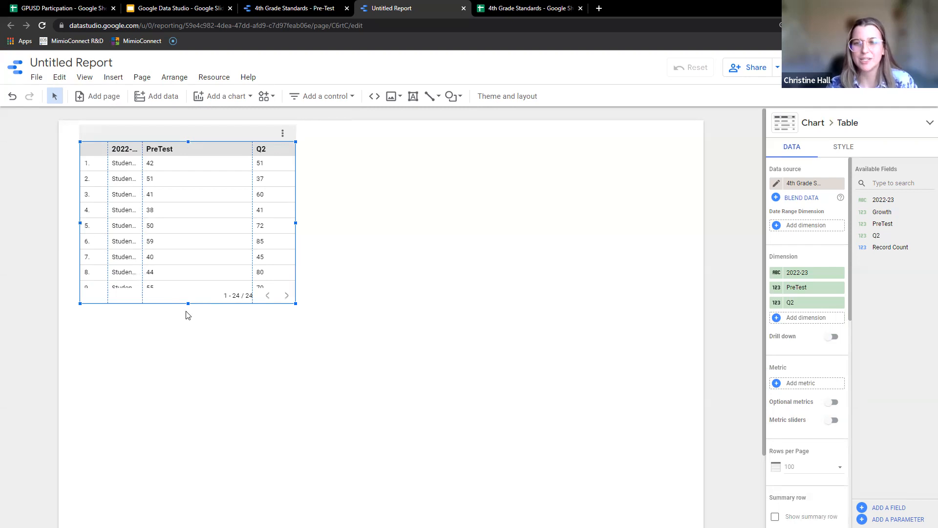
- Examine the fields of the most recently opened 4th Grade Standards - Pre-Test data source, ending back in the report
{"action": "left_click", "coordinate": [291, 9]}
{"action": "left_click", "coordinate": [34, 63]}
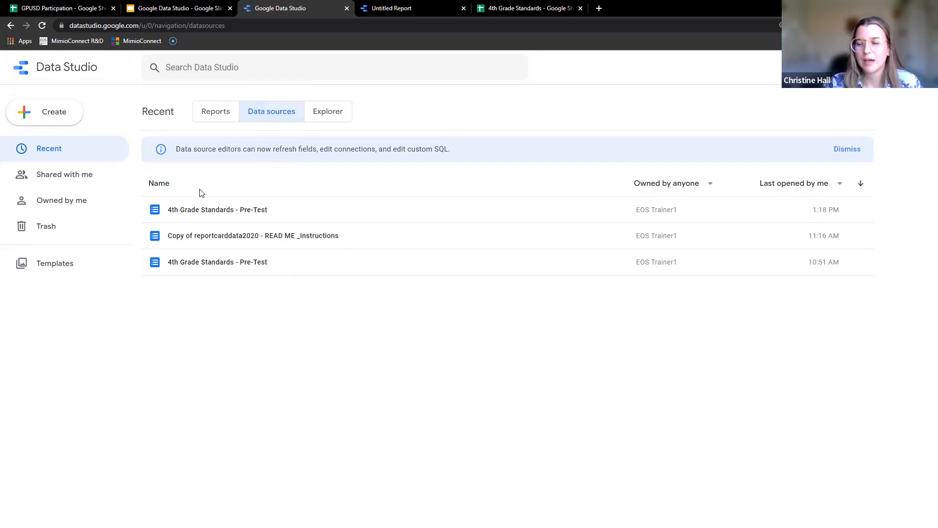
{"action": "left_click", "coordinate": [188, 212]}
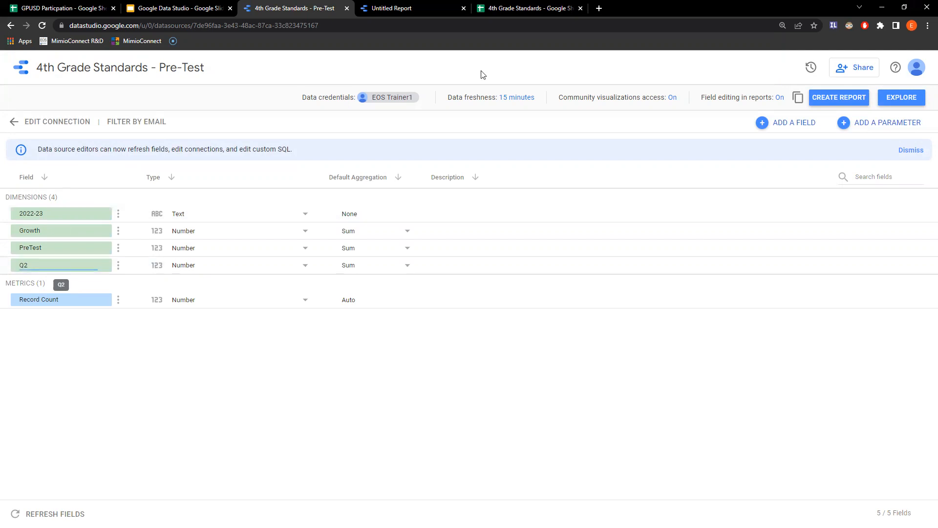
{"action": "left_click", "coordinate": [411, 8]}
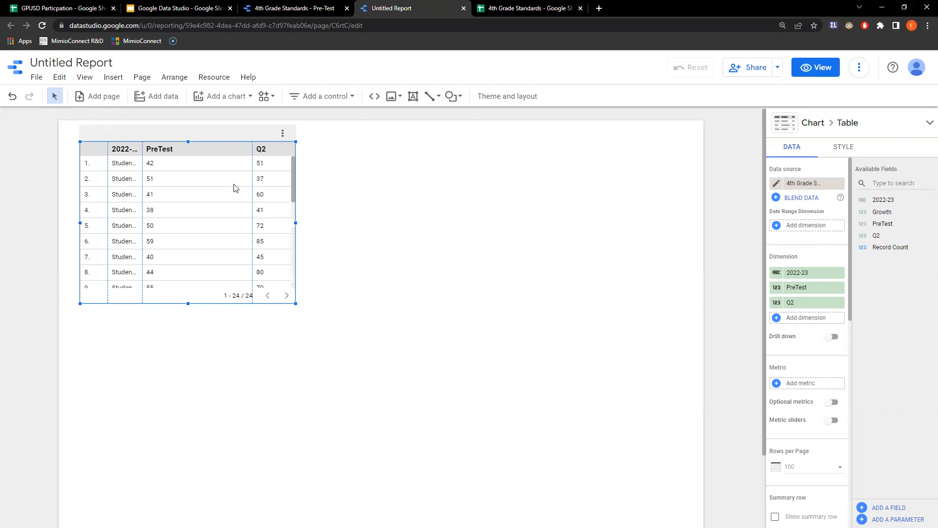
- Narrow the table's PreTest column and move the table down the page, leaving free space above it
{"action": "left_click_drag", "start_coordinate": [252, 185], "coordinate": [183, 181]}
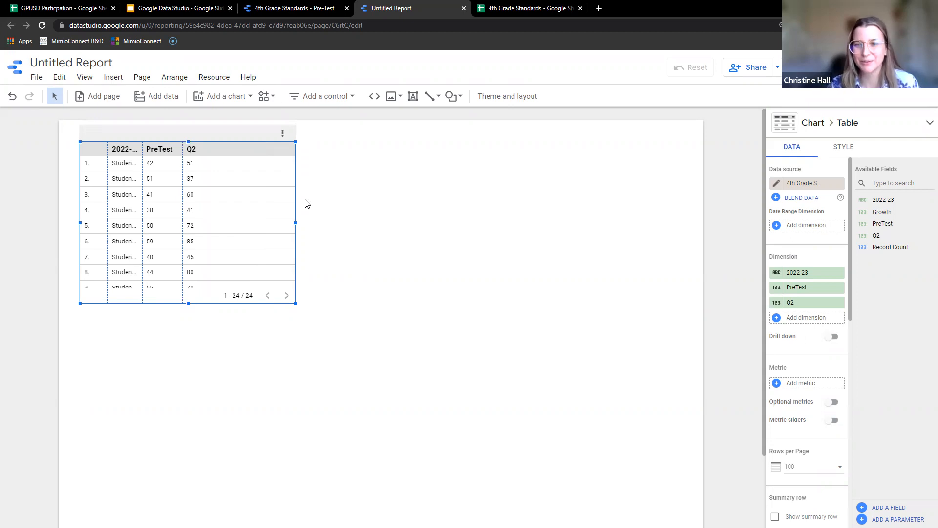
{"action": "left_click", "coordinate": [349, 202]}
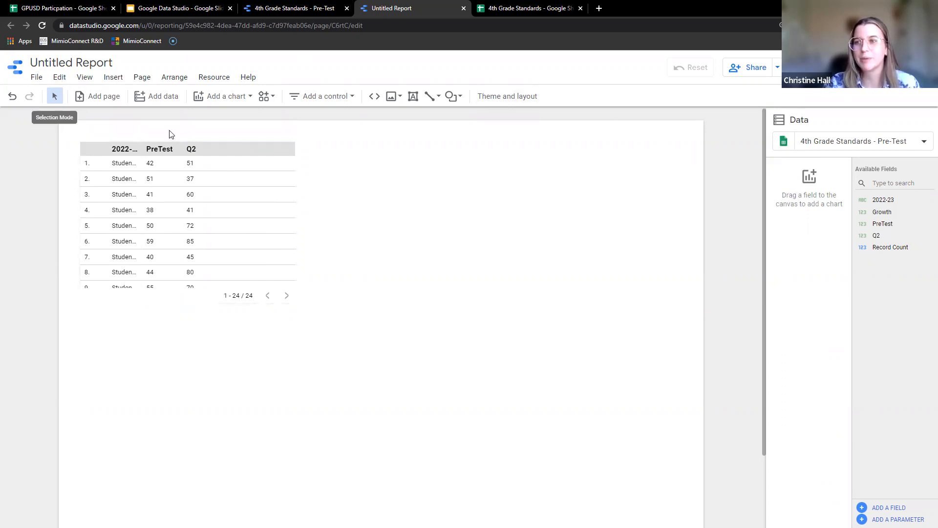
{"action": "left_click_drag", "start_coordinate": [215, 147], "coordinate": [216, 257]}
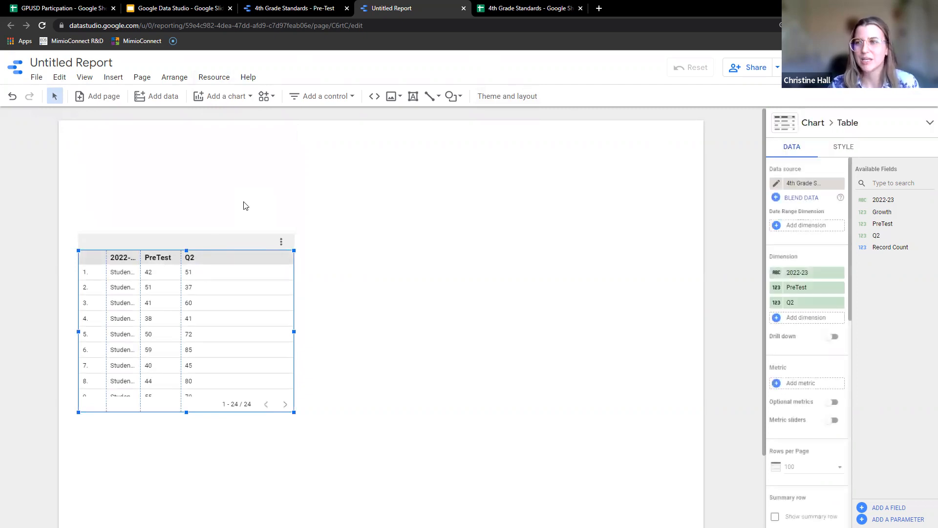
- View the Time to Practice slide and the data source's field list, ending back in the report
{"action": "left_click", "coordinate": [186, 7]}
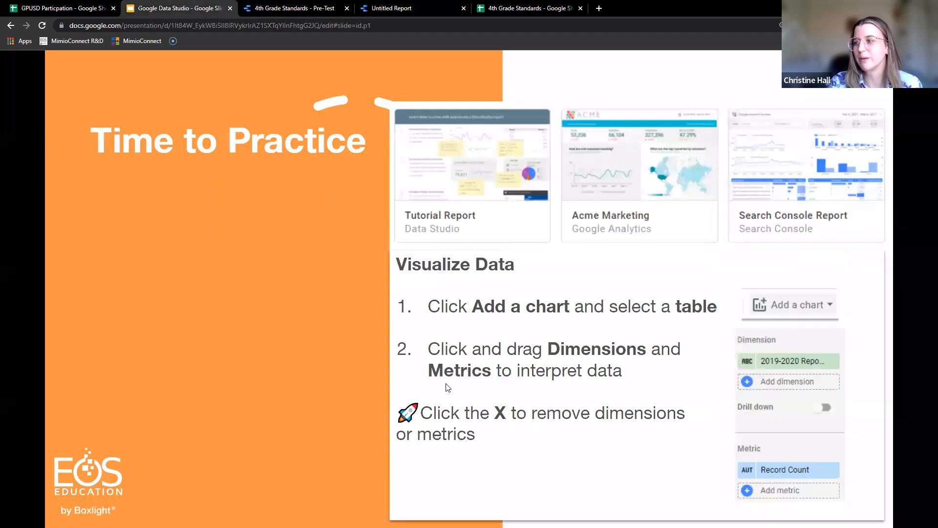
{"action": "left_click", "coordinate": [262, 7]}
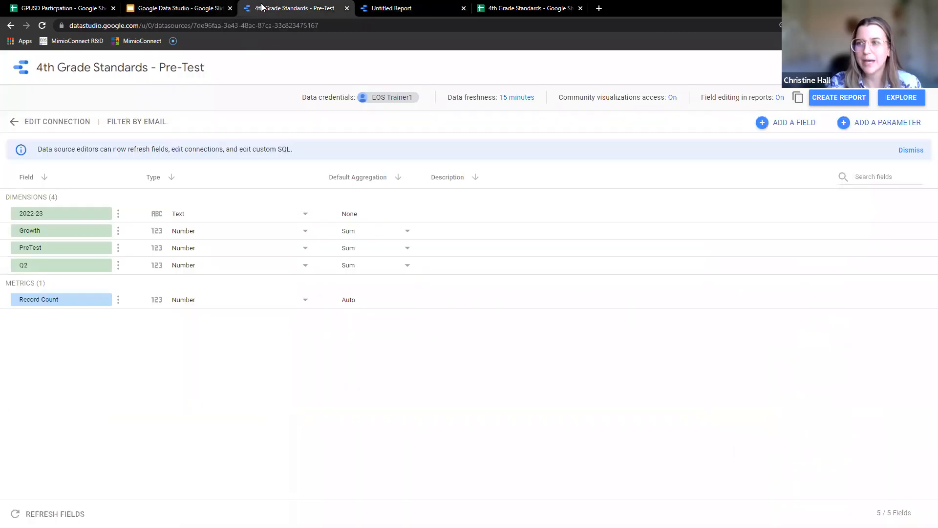
{"action": "left_click", "coordinate": [391, 8]}
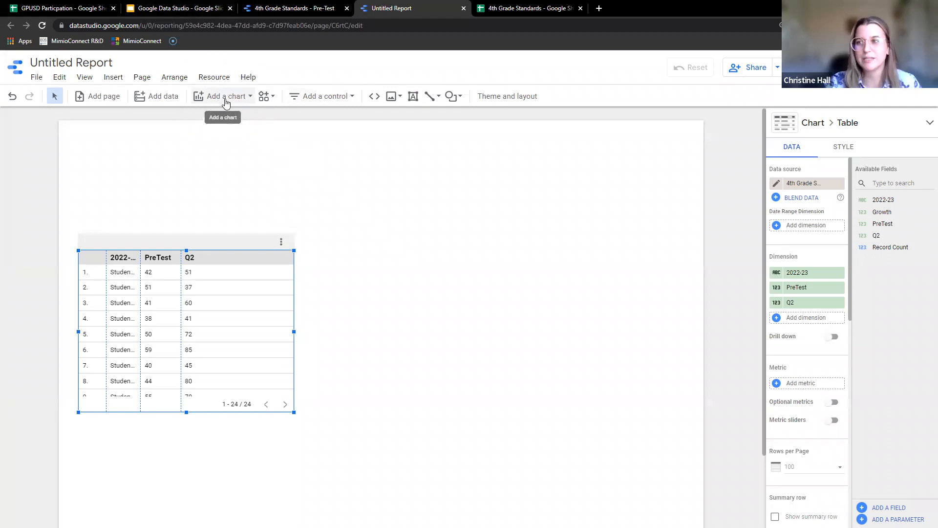
- Insert a line chart on the page to the right of the table, level with its upper edge
{"action": "left_click", "coordinate": [225, 100]}
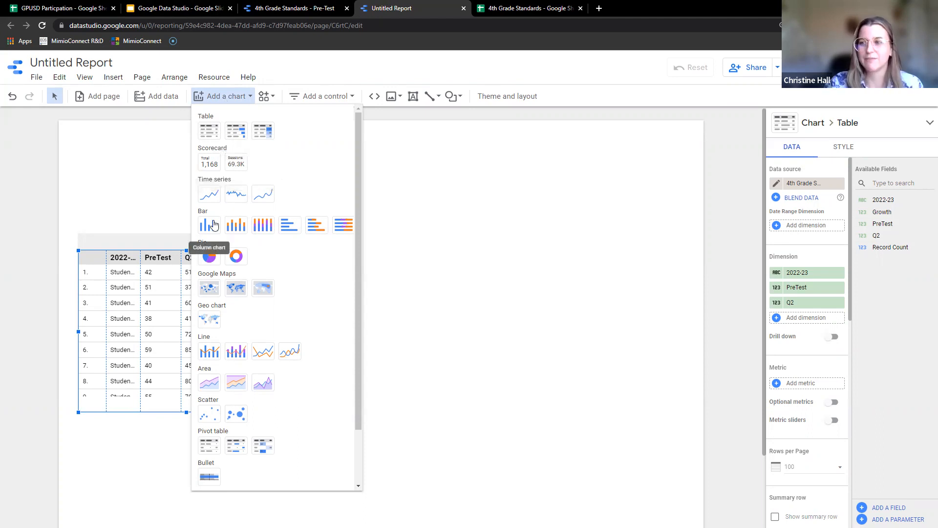
{"action": "left_click", "coordinate": [260, 359]}
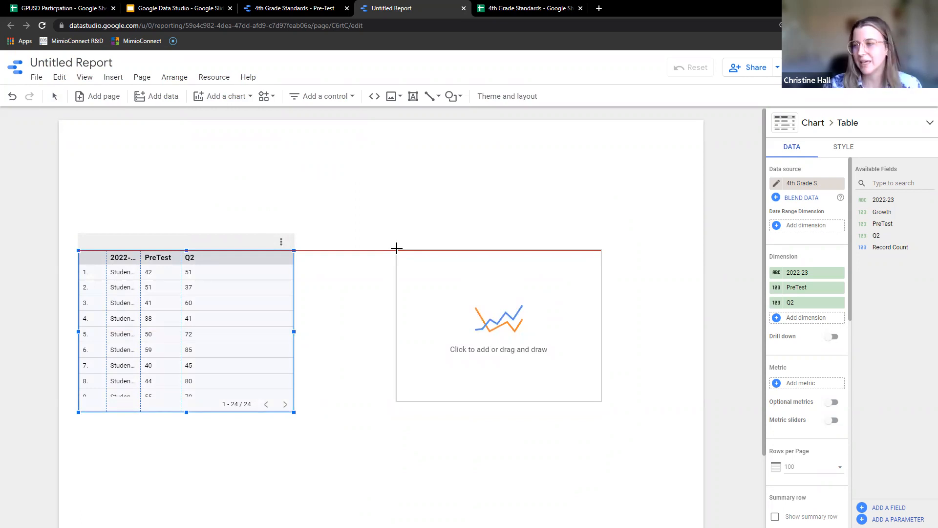
{"action": "left_click", "coordinate": [396, 248]}
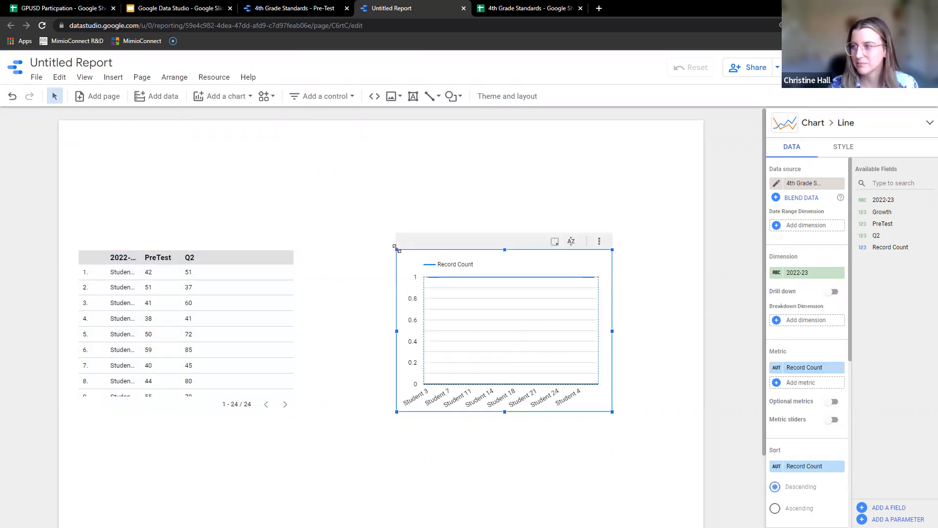
- Enlarge the line chart slightly and add PreTest and Q2 as metrics alongside Record Count
{"action": "left_click_drag", "start_coordinate": [612, 411], "coordinate": [631, 434]}
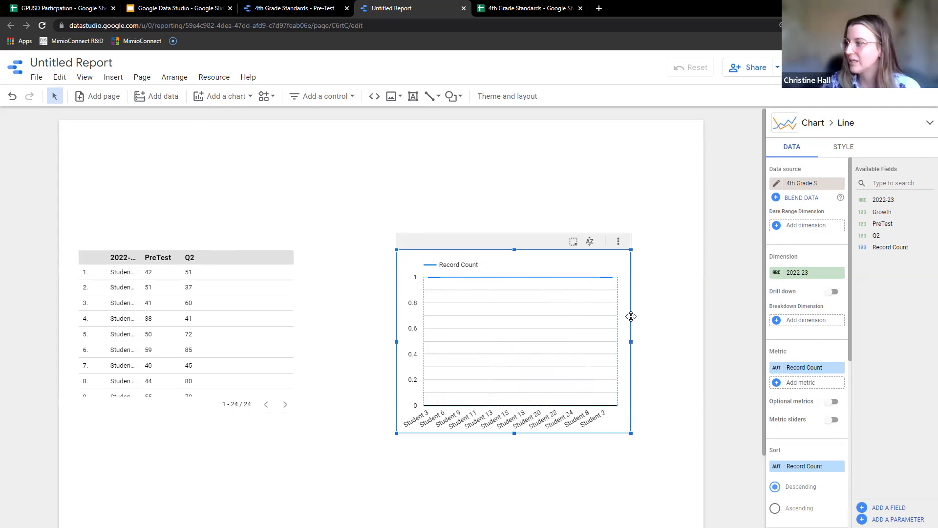
{"action": "left_click_drag", "start_coordinate": [878, 212], "coordinate": [506, 290]}
{"action": "left_click_drag", "start_coordinate": [917, 235], "coordinate": [552, 360]}
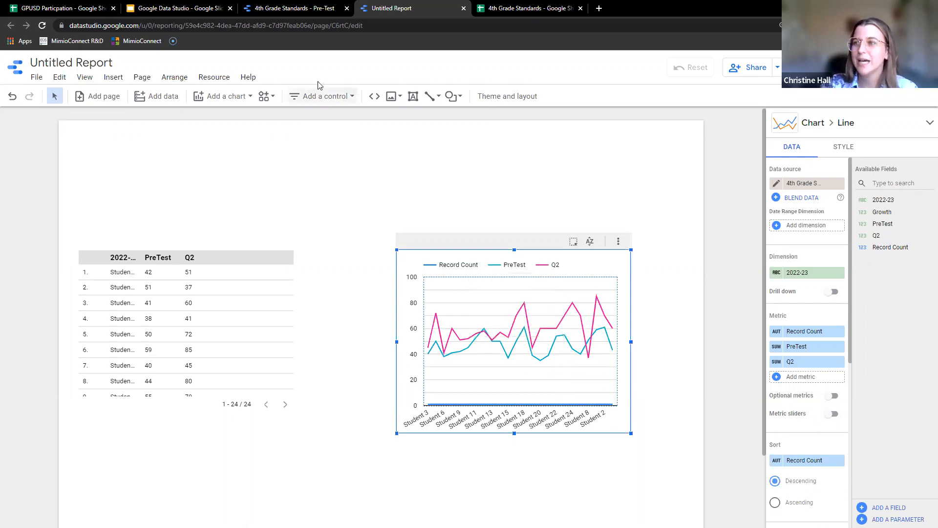
- Review the practice slide and the 4th Grade Standards - Pre-Test data source's fields, ending back in the report
{"action": "left_click", "coordinate": [161, 6]}
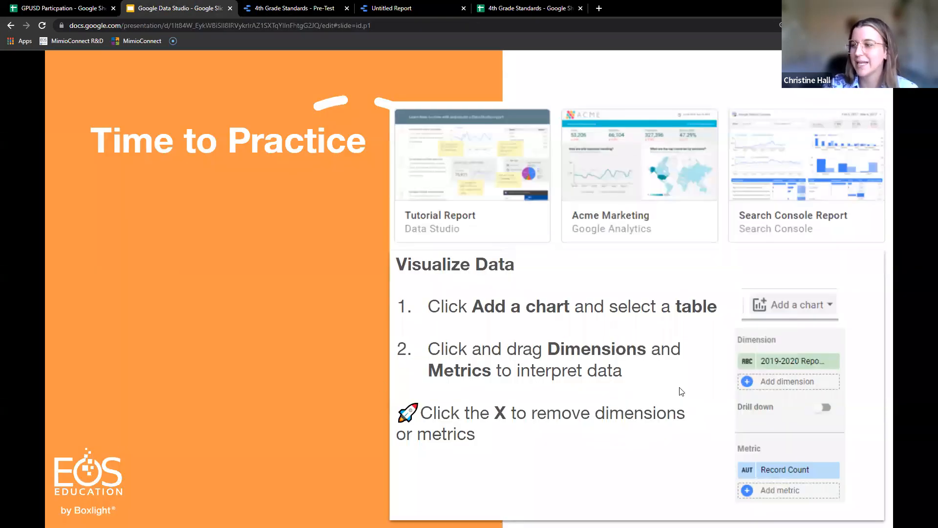
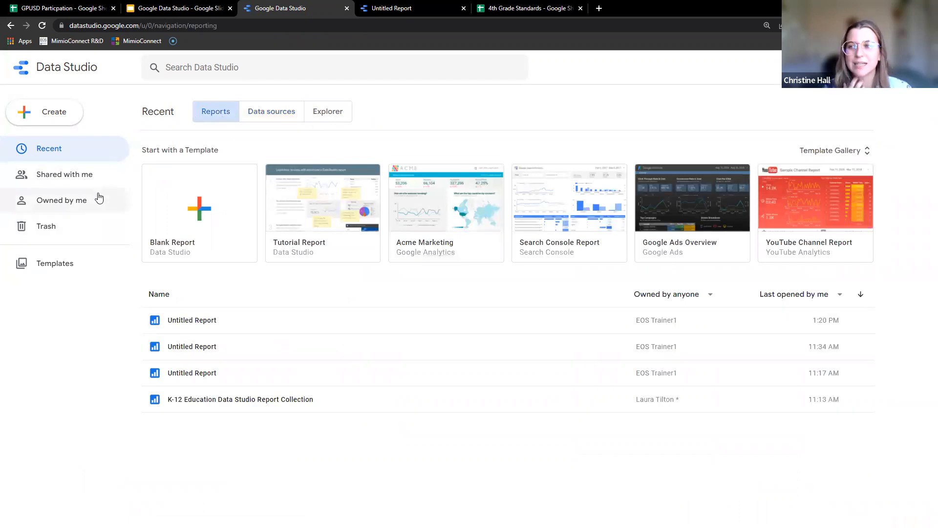
{"action": "left_click", "coordinate": [271, 117]}
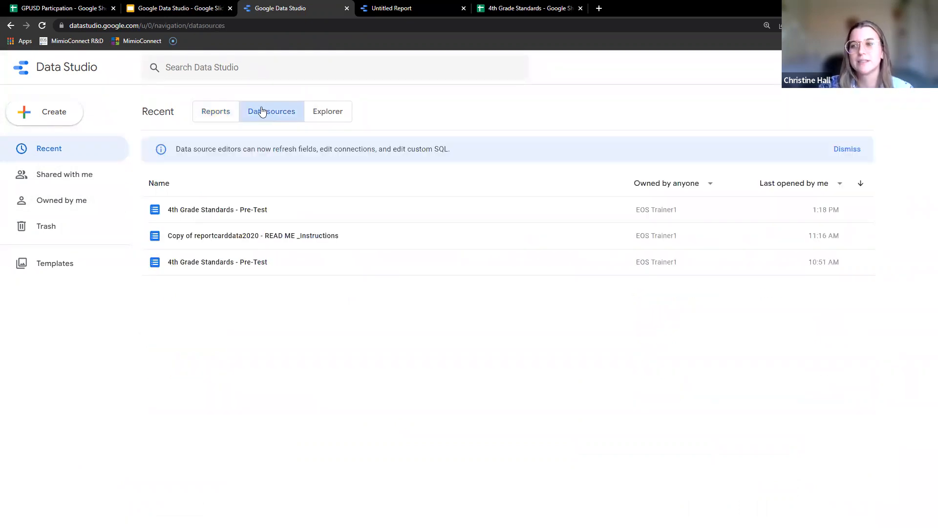
{"action": "left_click", "coordinate": [183, 214]}
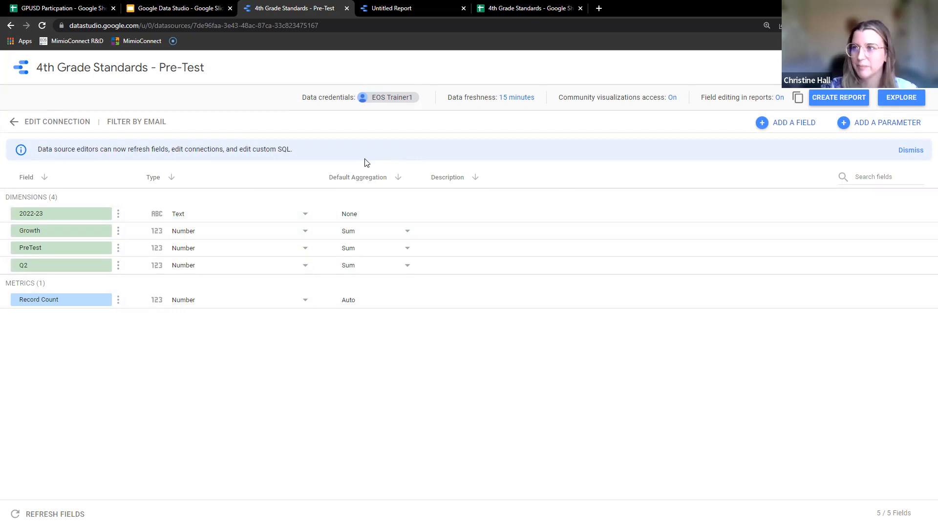
{"action": "left_click", "coordinate": [421, 8]}
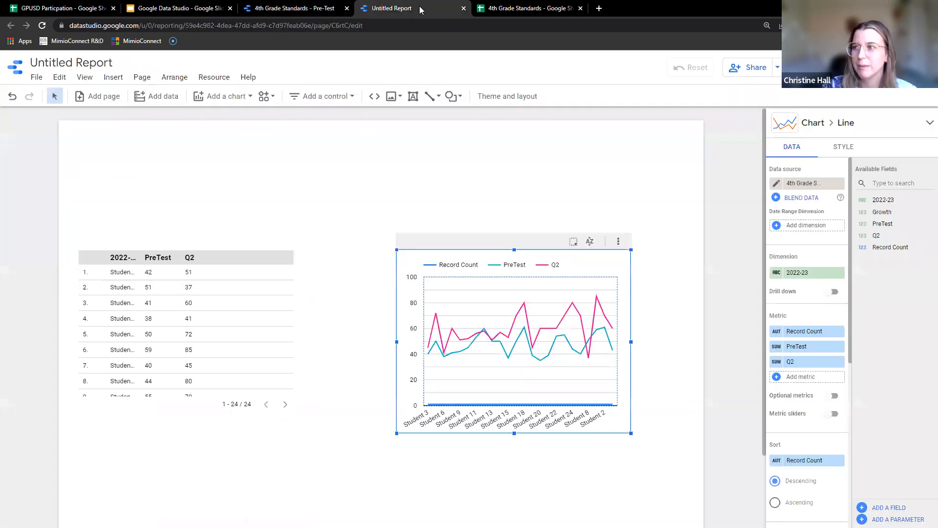
- Move the line chart left so it sits close beside the table, and deselect it
{"action": "left_click", "coordinate": [470, 185]}
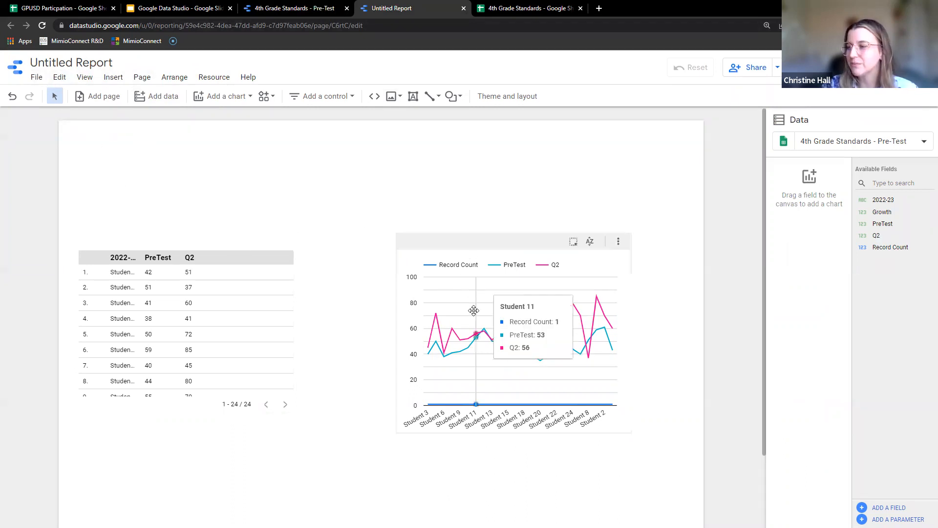
{"action": "left_click_drag", "start_coordinate": [433, 244], "coordinate": [356, 244]}
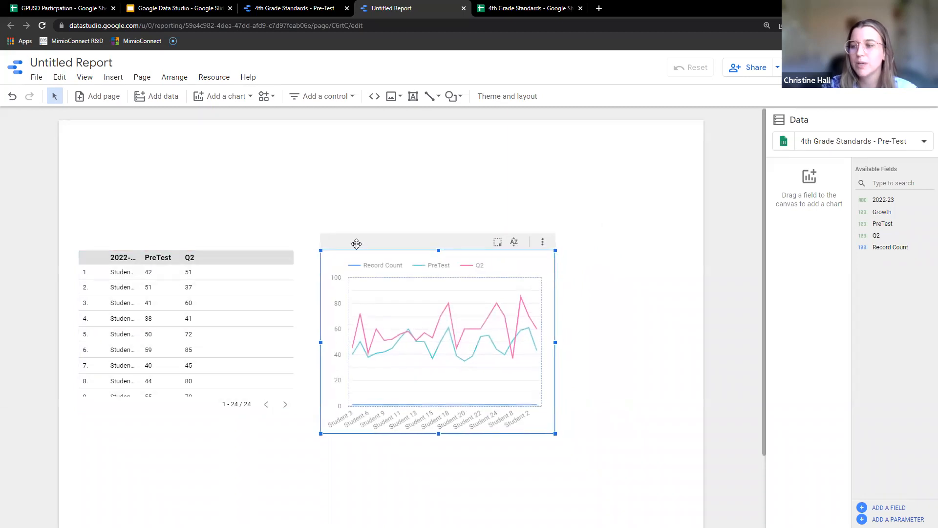
{"action": "left_click", "coordinate": [308, 205]}
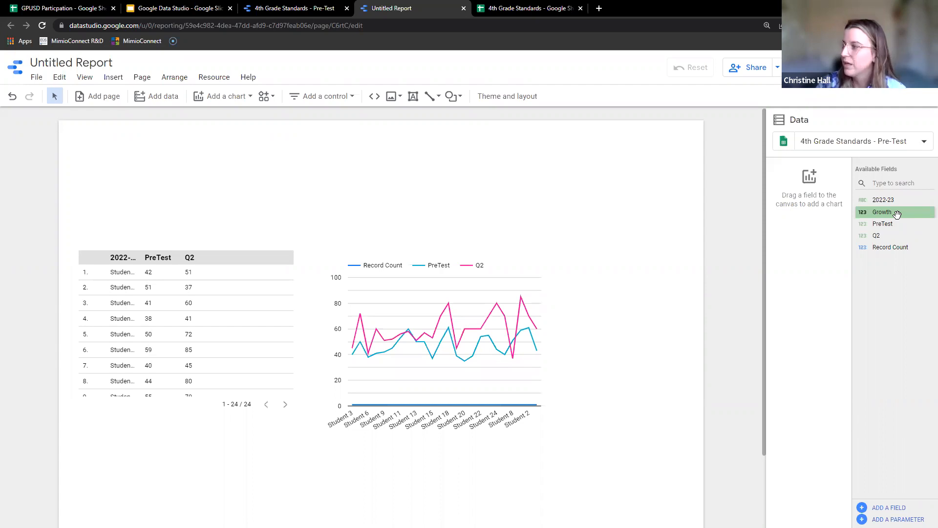
{"action": "left_click", "coordinate": [217, 100]}
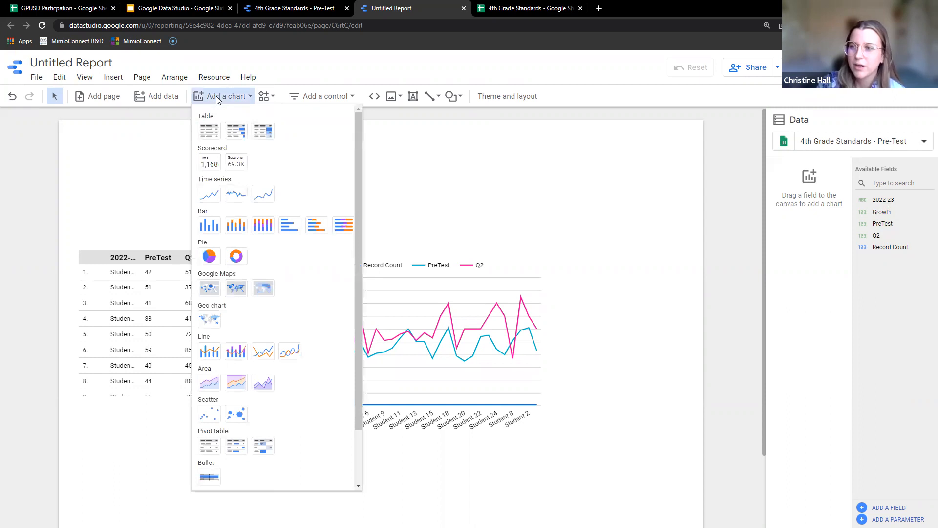
{"action": "scroll", "coordinate": [229, 213], "scroll_direction": "down", "scroll_amount": 2}
{"action": "scroll", "coordinate": [229, 213], "scroll_direction": "up", "scroll_amount": 2}
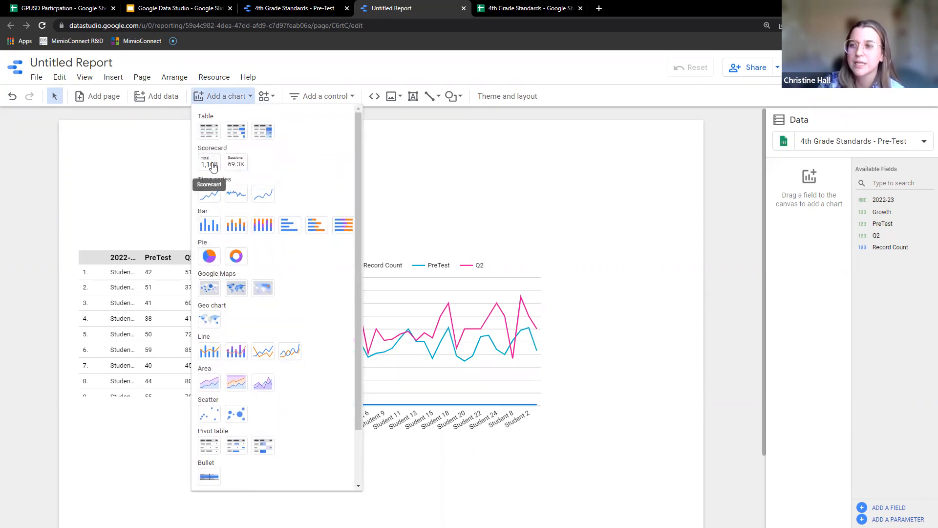
{"action": "left_click", "coordinate": [498, 194]}
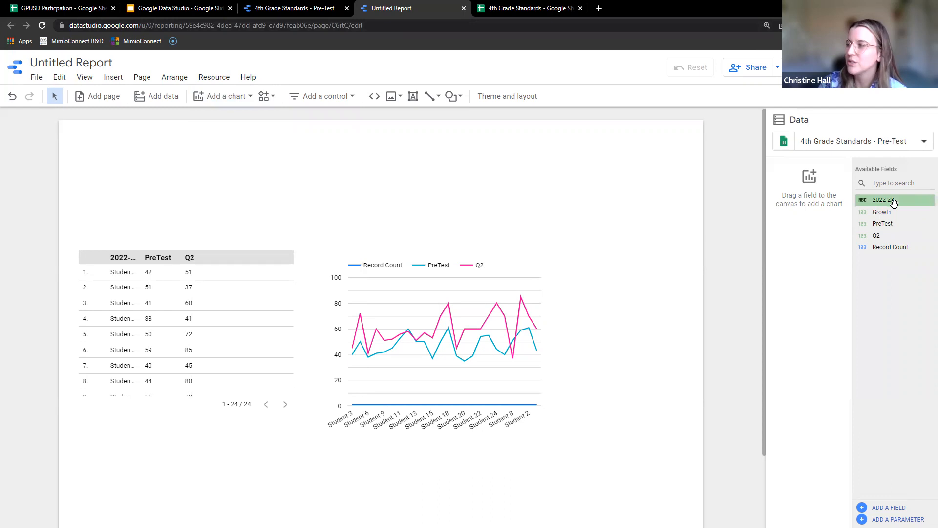
- Create a scorecard from the Growth field and place it above the line chart
{"action": "left_click_drag", "start_coordinate": [892, 211], "coordinate": [358, 183]}
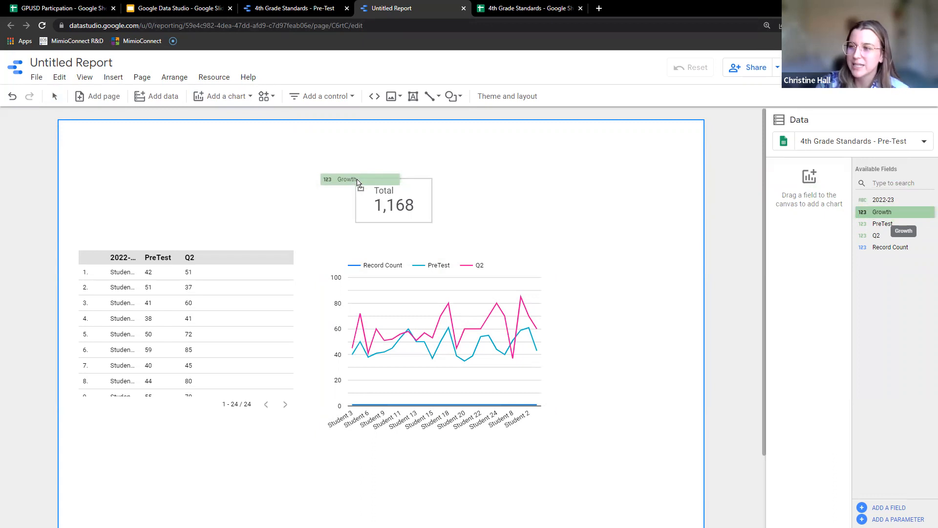
{"action": "left_click_drag", "start_coordinate": [357, 182], "coordinate": [346, 164]}
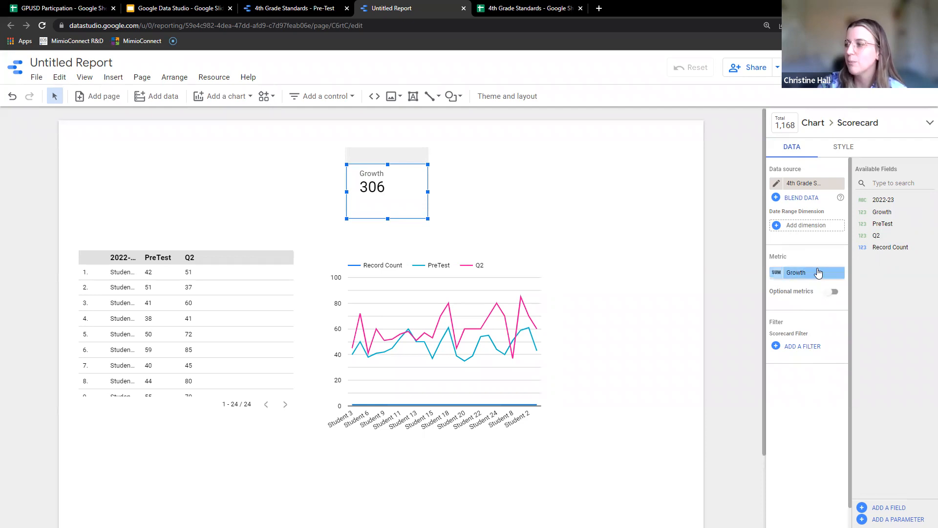
- Set the Growth scorecard's metric aggregation to Average, and move the scorecard to the free space beside the line chart
{"action": "left_click", "coordinate": [781, 275]}
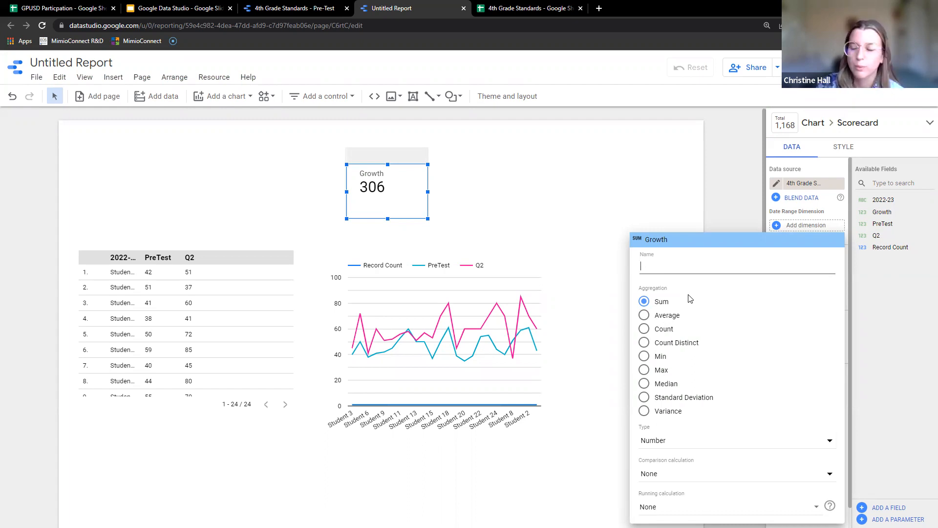
{"action": "left_click", "coordinate": [657, 316]}
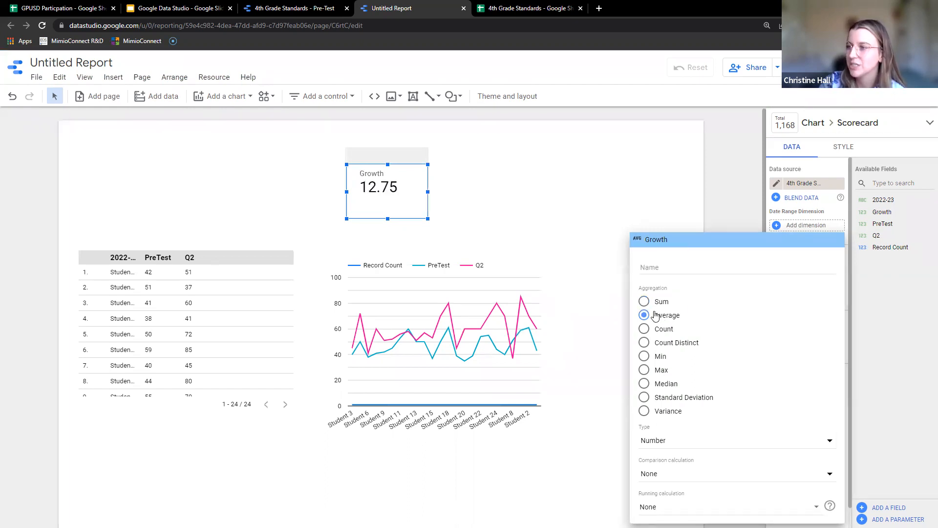
{"action": "left_click", "coordinate": [534, 214]}
{"action": "left_click_drag", "start_coordinate": [360, 186], "coordinate": [606, 277]}
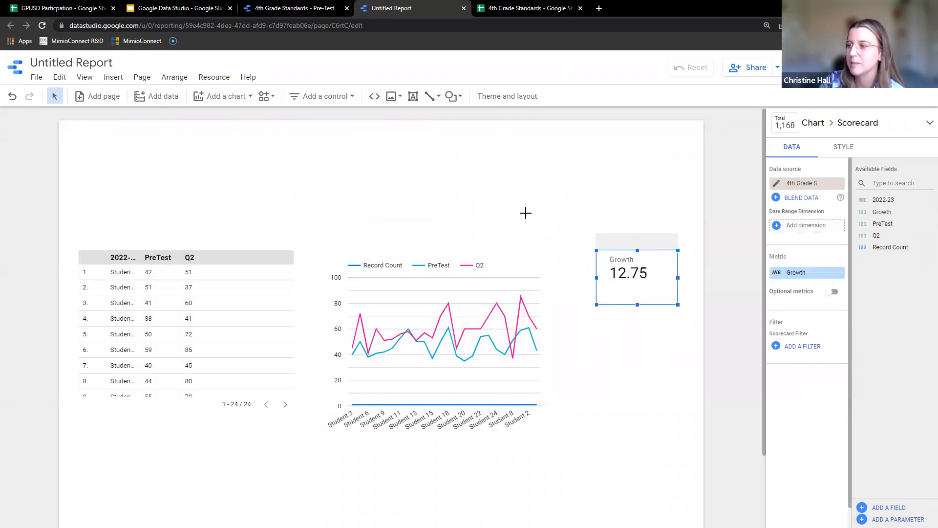
{"action": "left_click", "coordinate": [525, 213]}
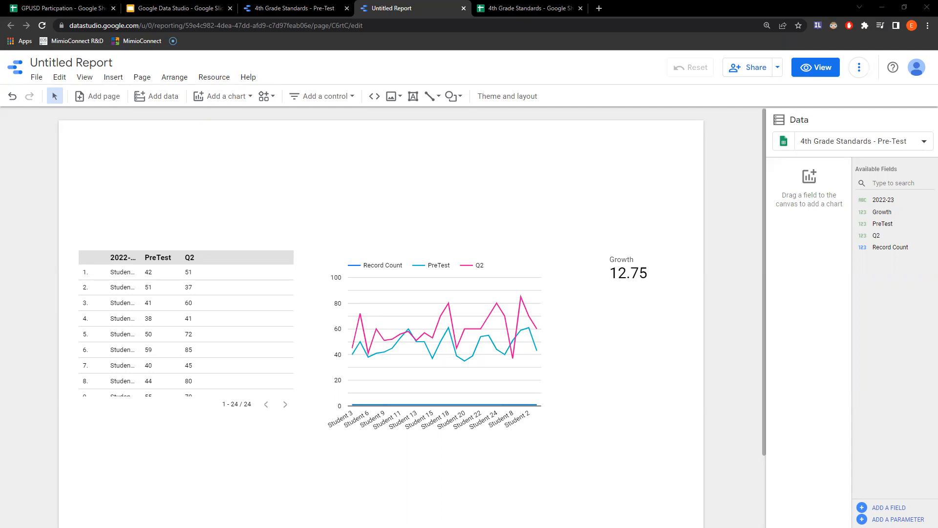
{"action": "left_click", "coordinate": [645, 279]}
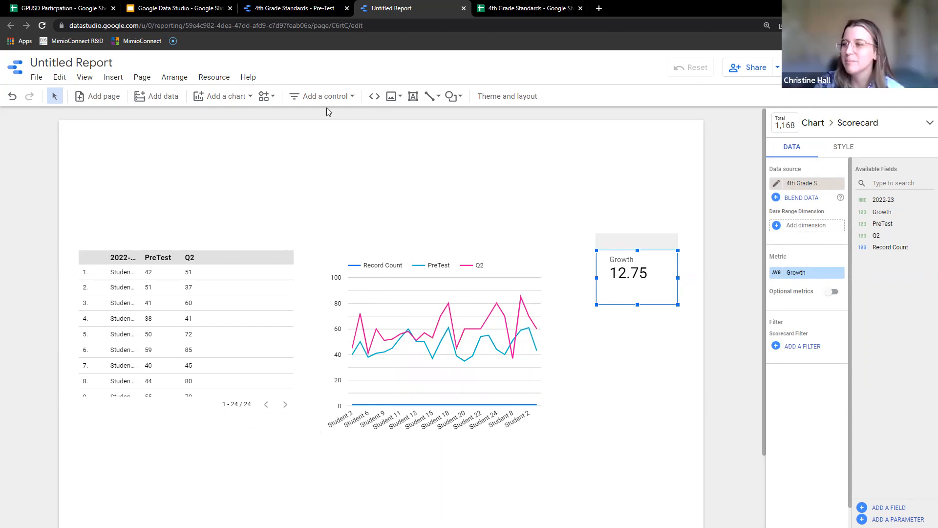
{"action": "left_click", "coordinate": [246, 181]}
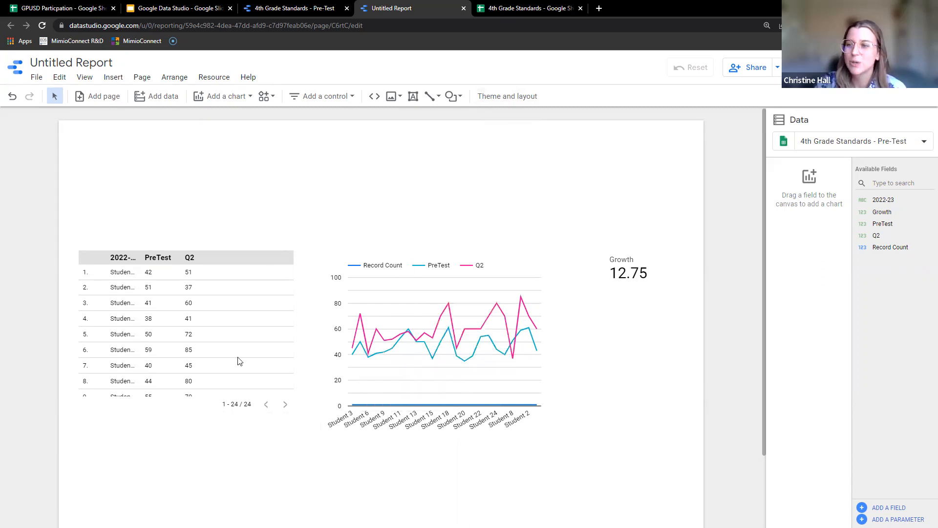
- Remove the Q2 dimension from the table, then select the Growth scorecard
{"action": "left_click", "coordinate": [214, 287]}
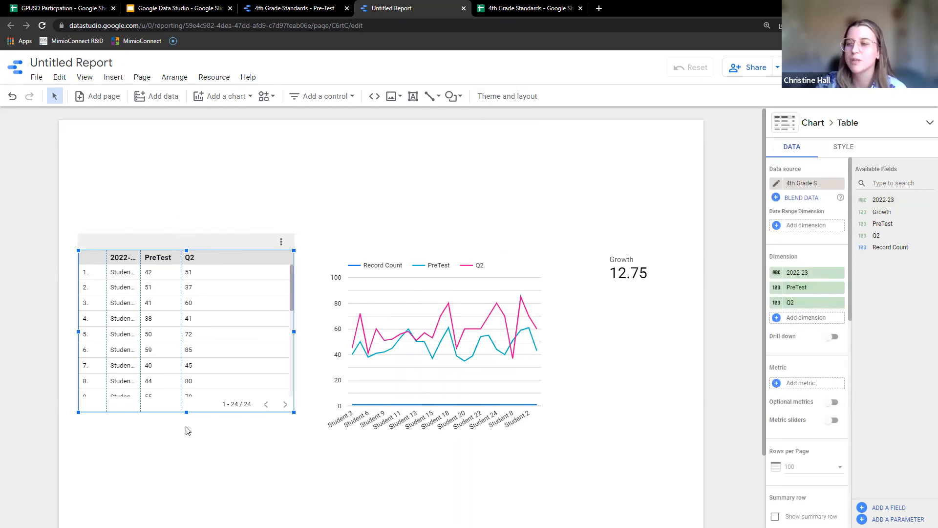
{"action": "left_click", "coordinate": [840, 302]}
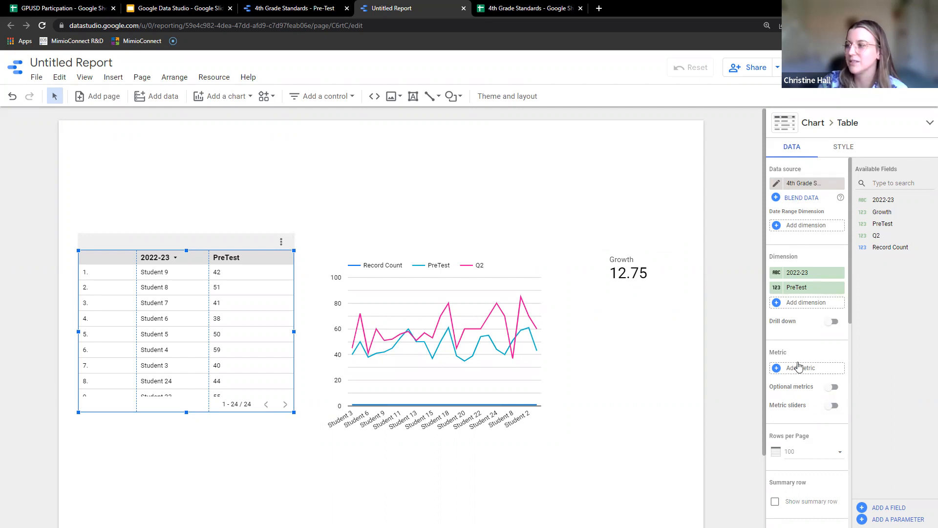
{"action": "left_click", "coordinate": [627, 252]}
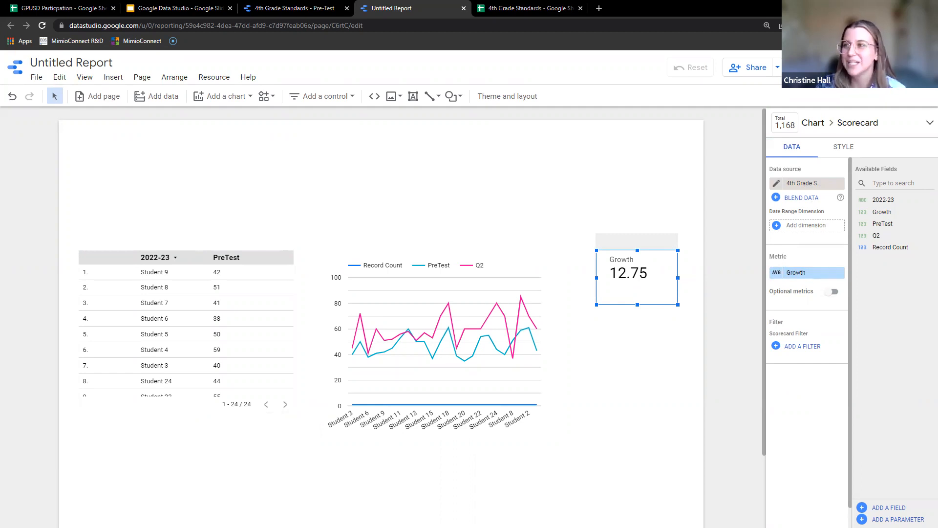
- Switch to the Google Slides presentation, advance to the Theme and Layout slide, and return to the report
{"action": "left_click", "coordinate": [173, 10]}
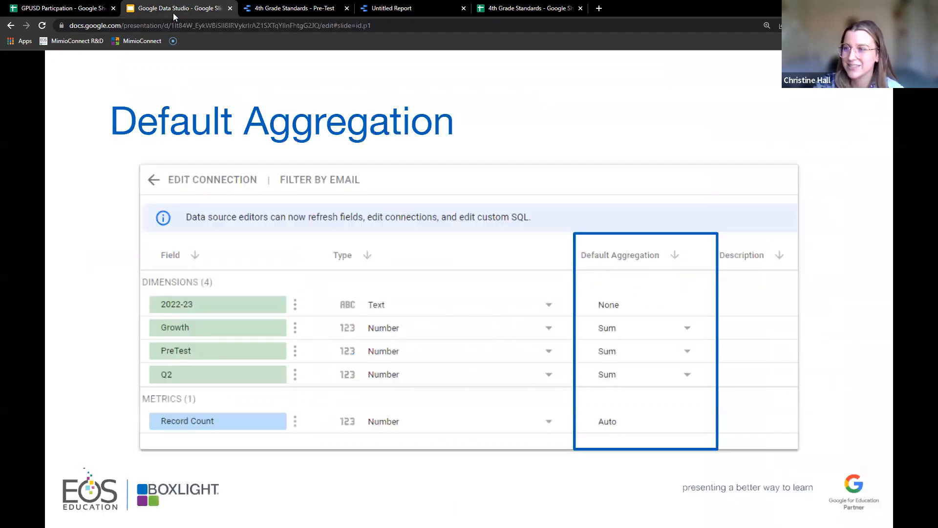
{"action": "key", "text": "Right"}
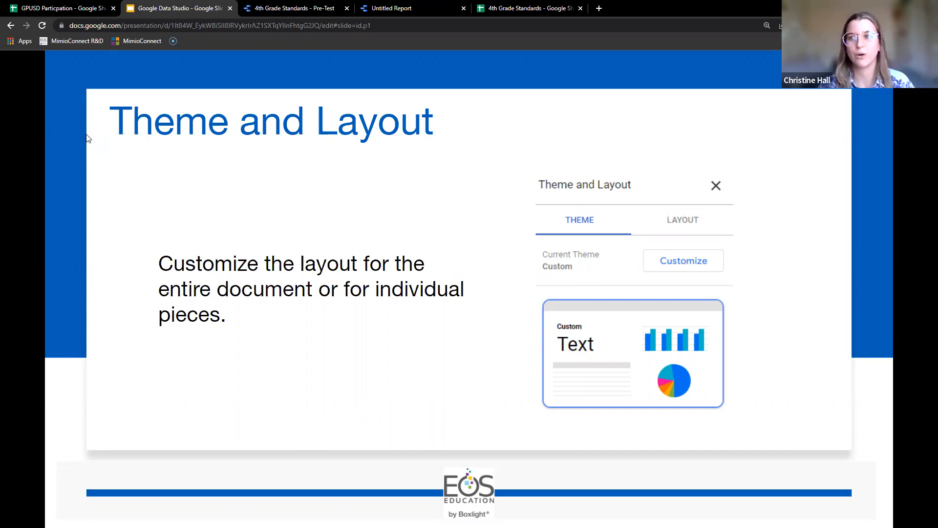
{"action": "left_click", "coordinate": [420, 7]}
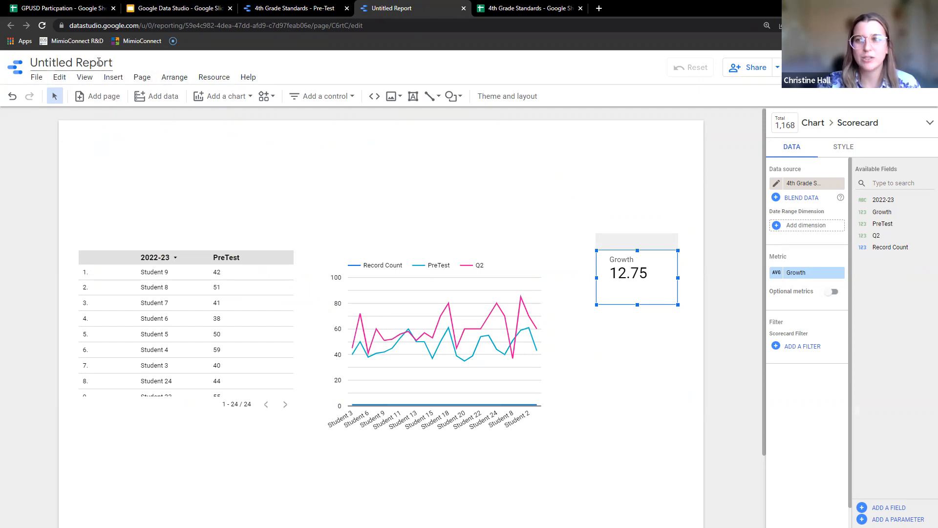
- Rename the report as Sandbox
{"action": "left_click_drag", "start_coordinate": [109, 62], "coordinate": [29, 62]}
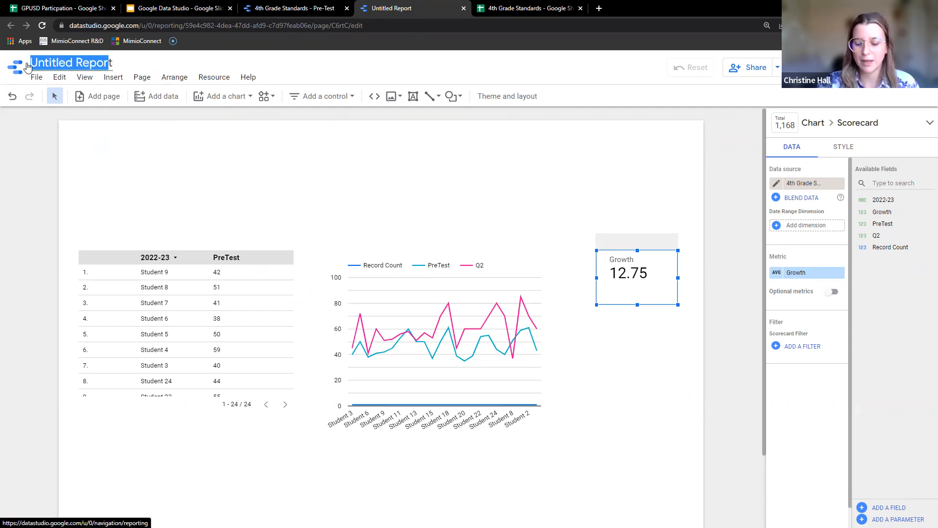
{"action": "key", "text": "BackSpace"}
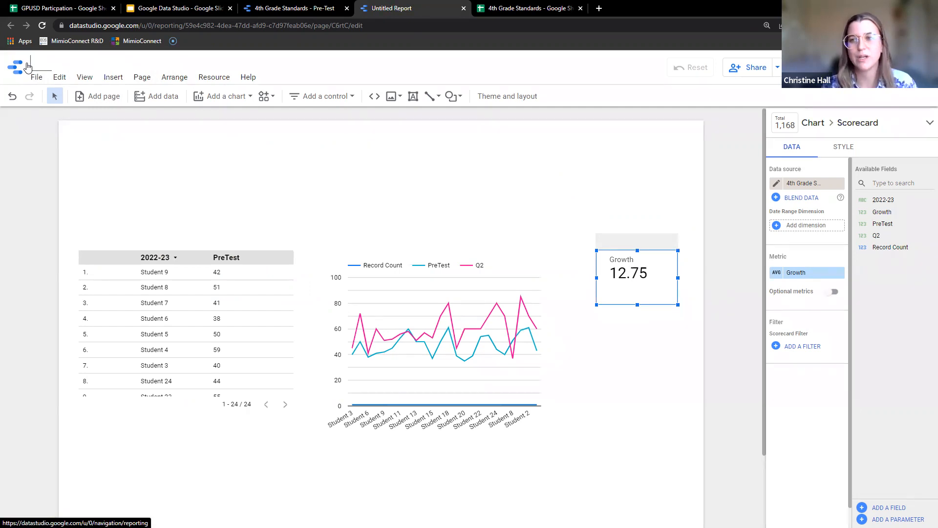
{"action": "type", "text": "Sandbox"}
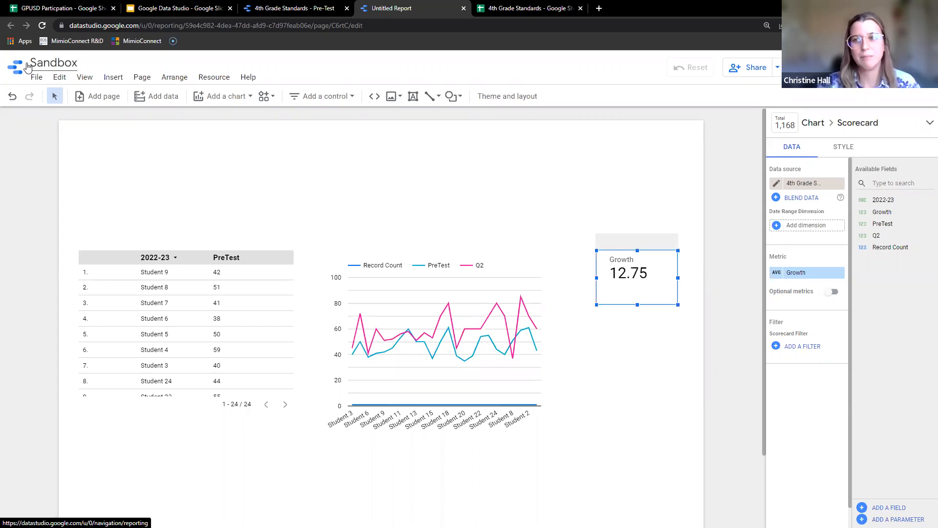
{"action": "left_click", "coordinate": [117, 144]}
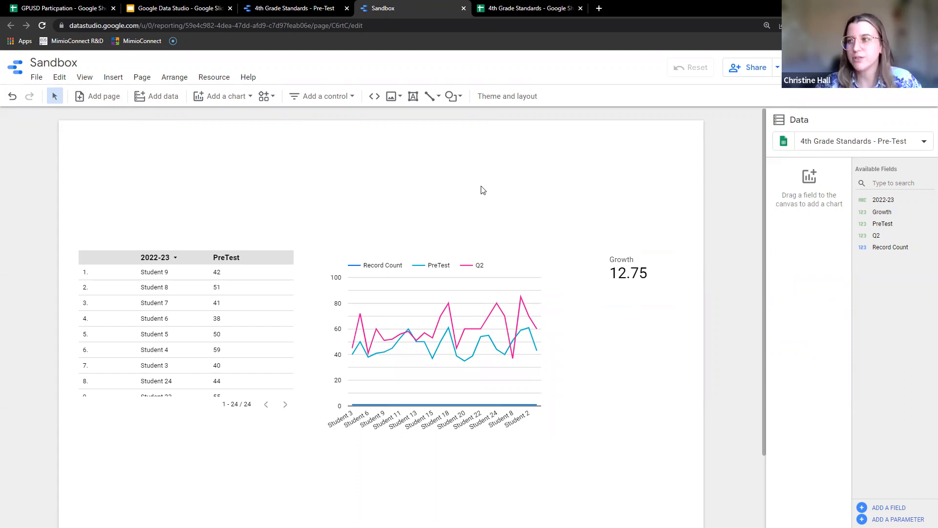
- Browse the available report themes and apply the Edge theme
{"action": "left_click", "coordinate": [495, 102]}
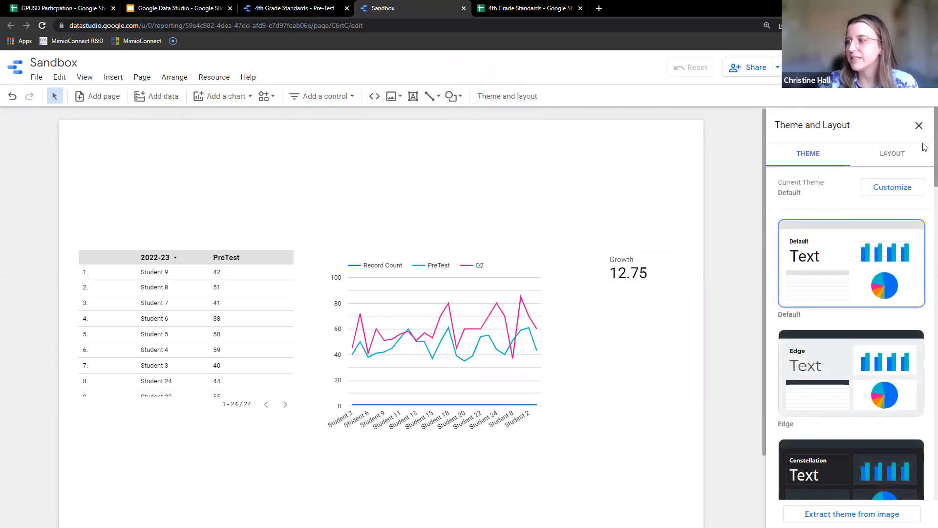
{"action": "scroll", "coordinate": [817, 328], "scroll_direction": "down", "scroll_amount": 10}
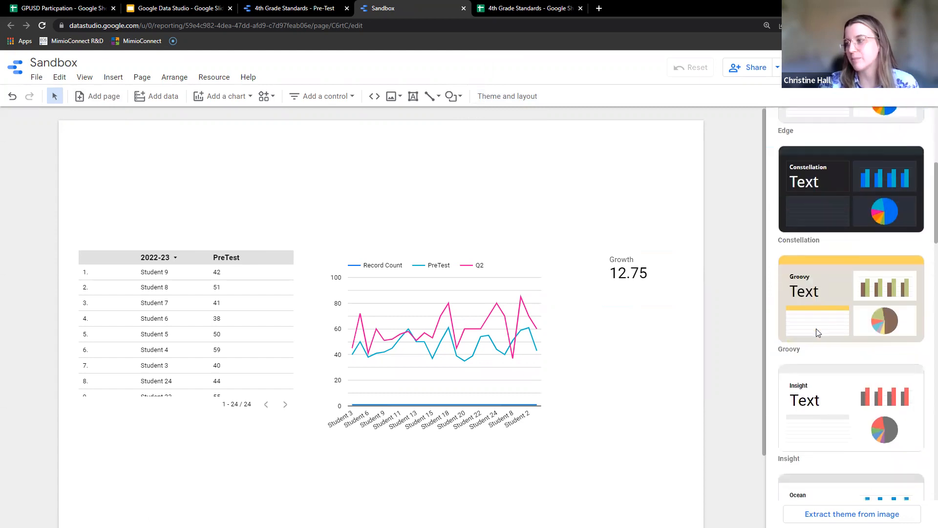
{"action": "scroll", "coordinate": [816, 330], "scroll_direction": "up", "scroll_amount": 10}
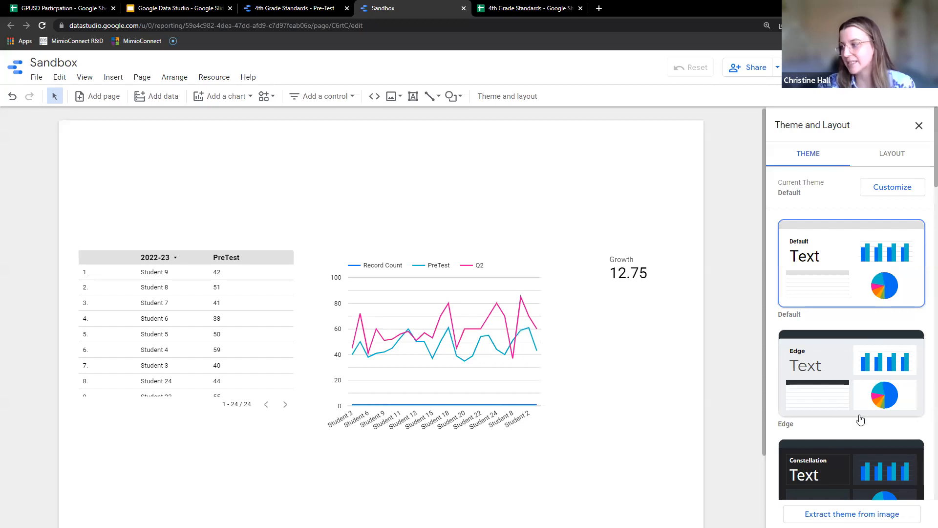
{"action": "left_click", "coordinate": [823, 360]}
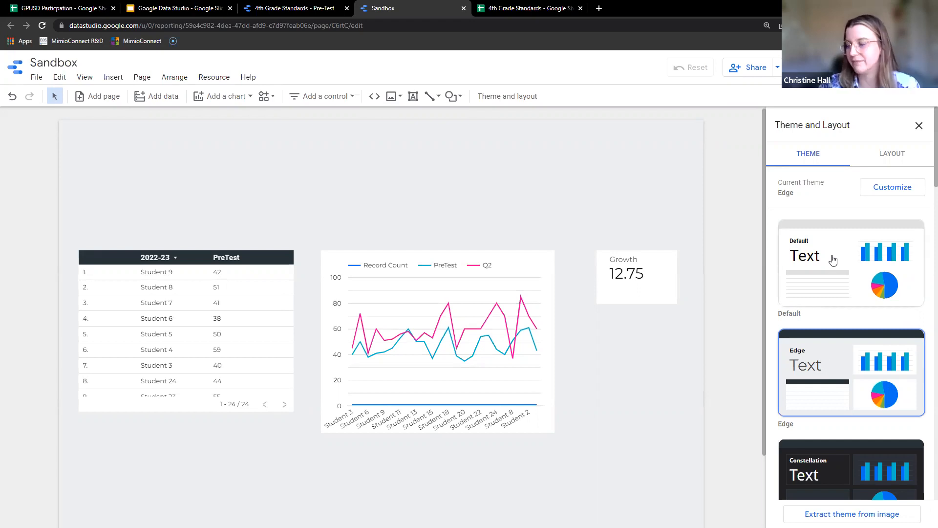
{"action": "scroll", "coordinate": [834, 362], "scroll_direction": "down", "scroll_amount": 2}
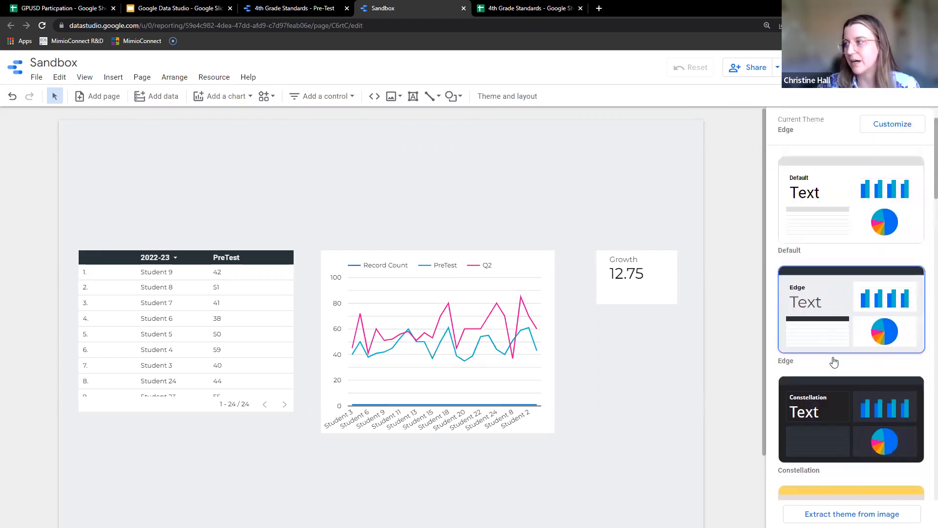
{"action": "scroll", "coordinate": [834, 362], "scroll_direction": "up", "scroll_amount": 2}
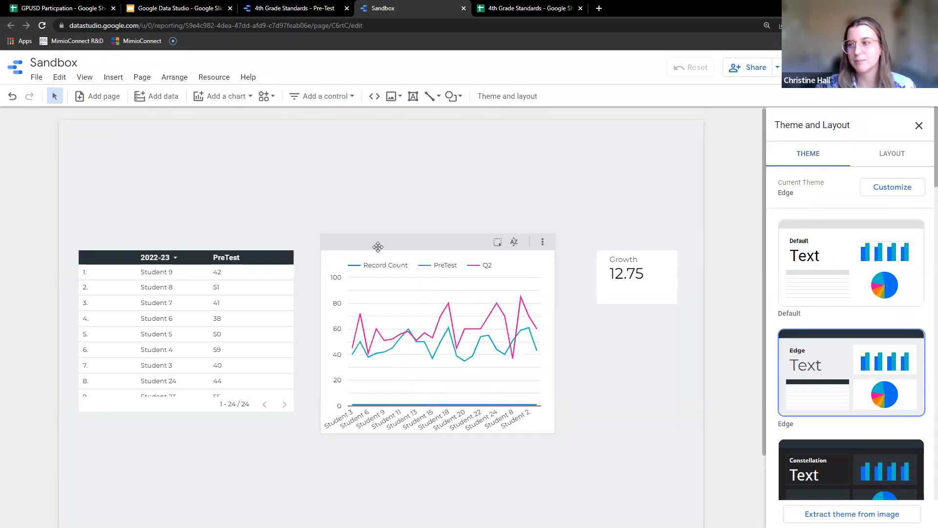
- Display the line chart's first series as bars and remove Record Count from its metrics
{"action": "left_click", "coordinate": [379, 241]}
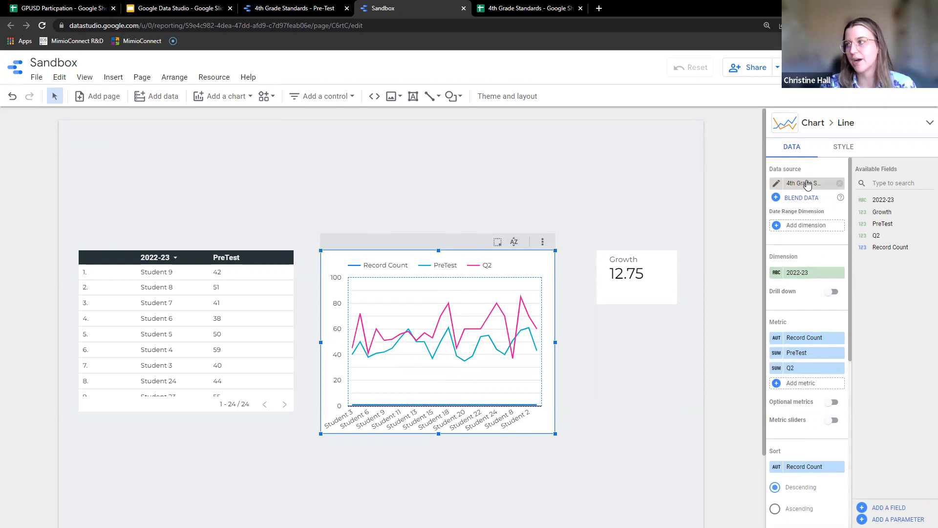
{"action": "left_click", "coordinate": [852, 148]}
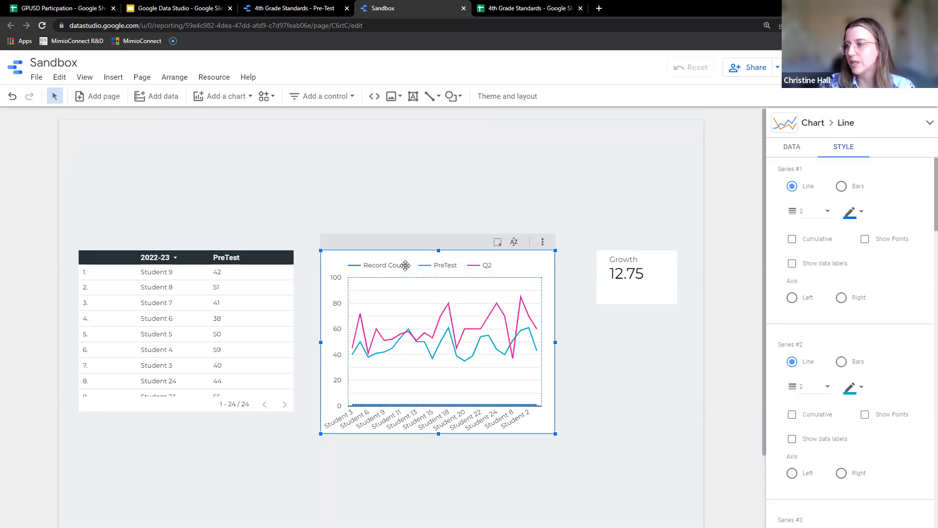
{"action": "left_click", "coordinate": [842, 187]}
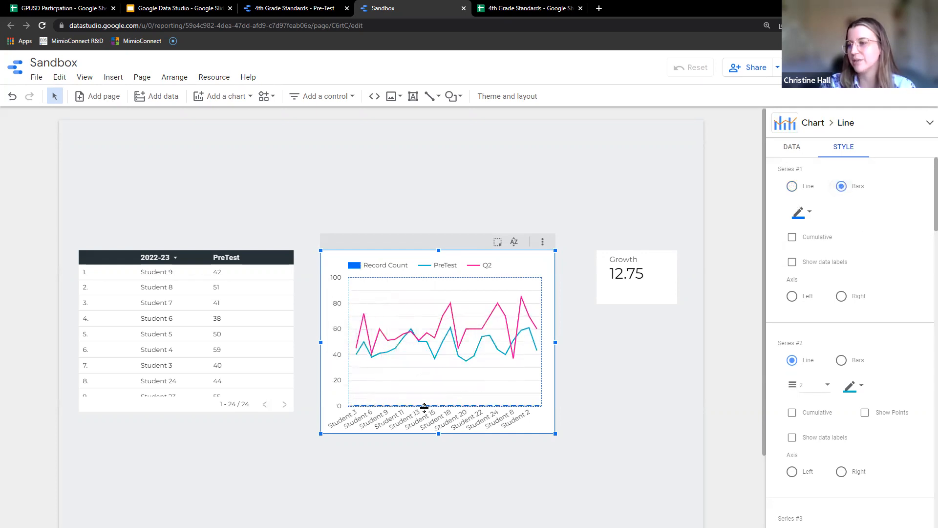
{"action": "left_click", "coordinate": [792, 148]}
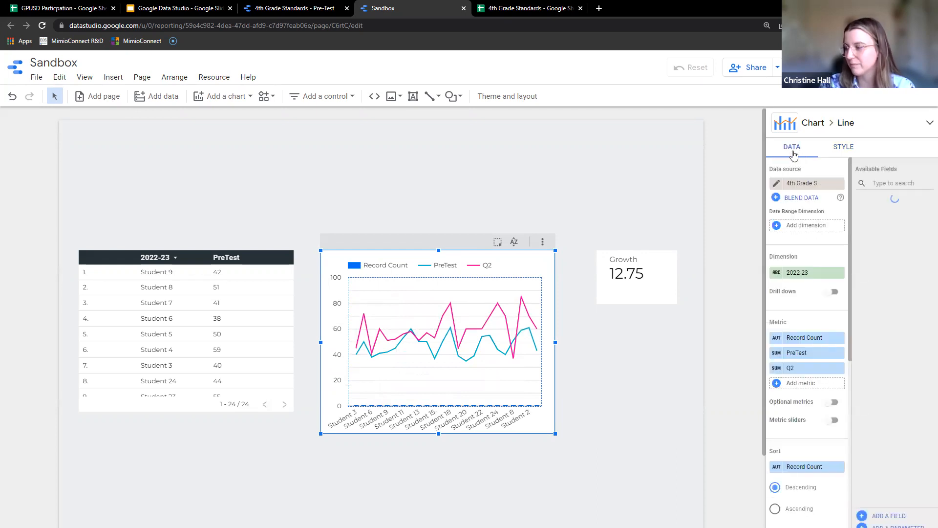
{"action": "left_click", "coordinate": [840, 339]}
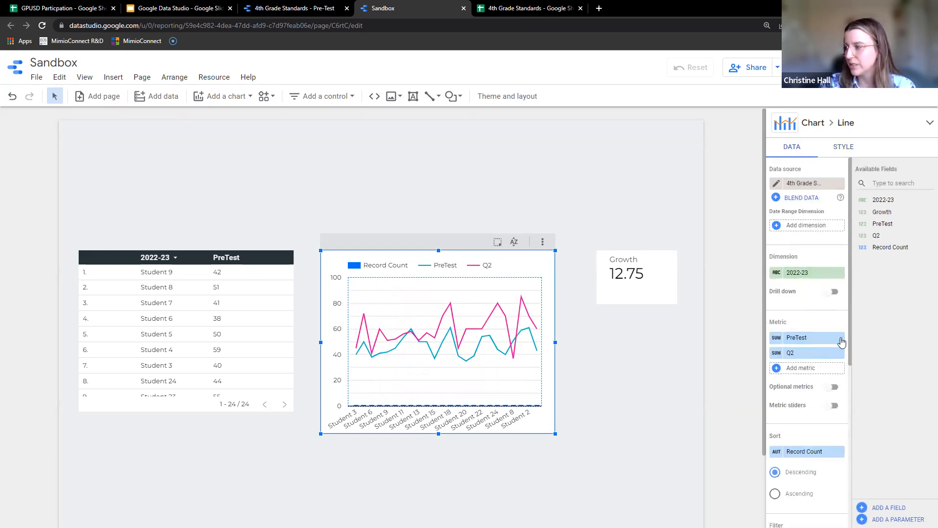
{"action": "left_click", "coordinate": [841, 147]}
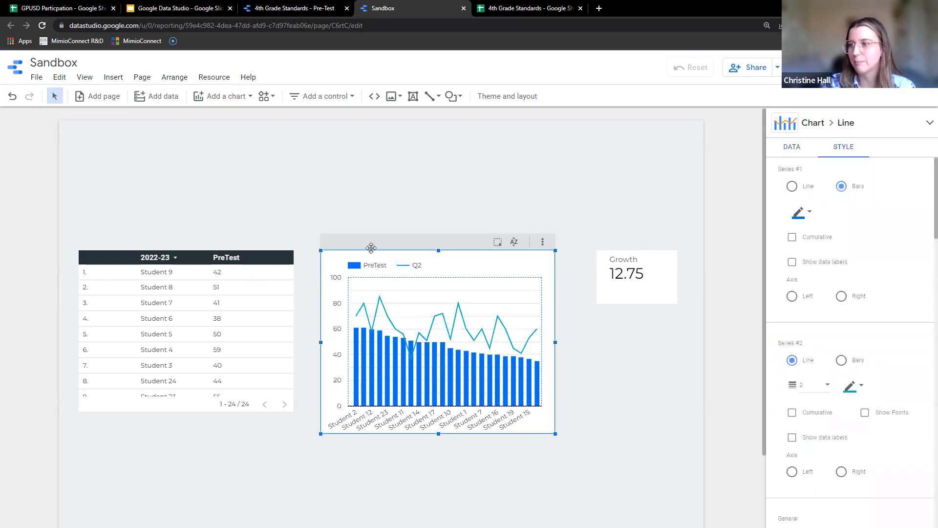
{"action": "mouse_move", "coordinate": [379, 298]}
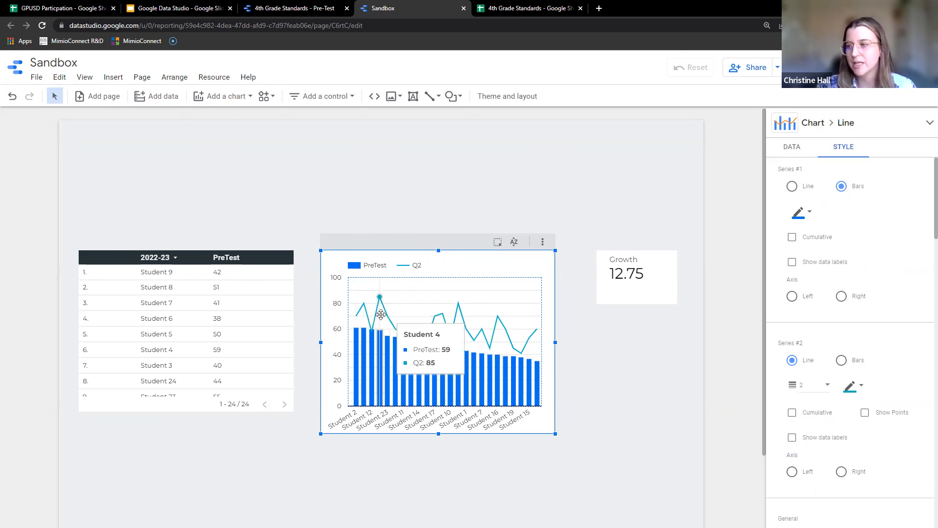
- Switch the PreTest series back to a line and set its line weight to 4
{"action": "left_click", "coordinate": [793, 187]}
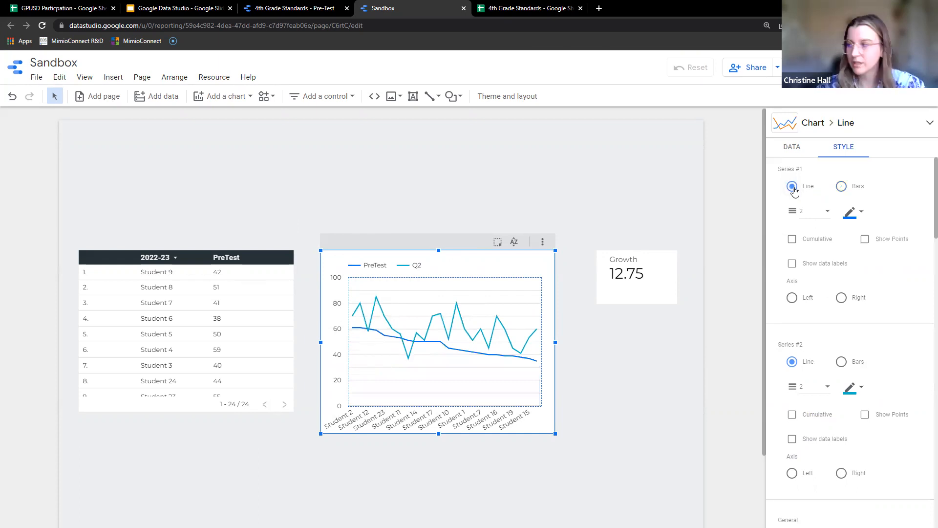
{"action": "left_click", "coordinate": [807, 215]}
{"action": "left_click", "coordinate": [813, 261]}
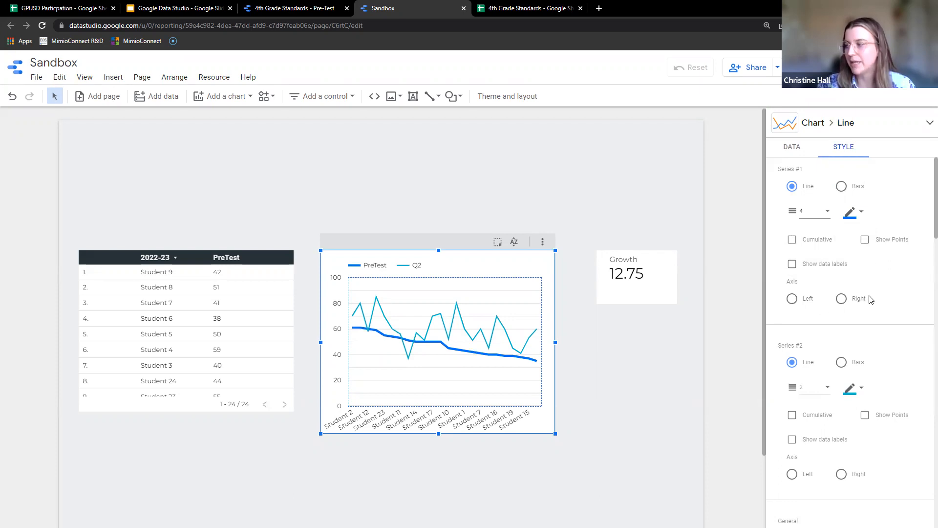
- Hide the axes of the line chart in its style settings
{"action": "scroll", "coordinate": [925, 214], "scroll_direction": "down", "scroll_amount": 8}
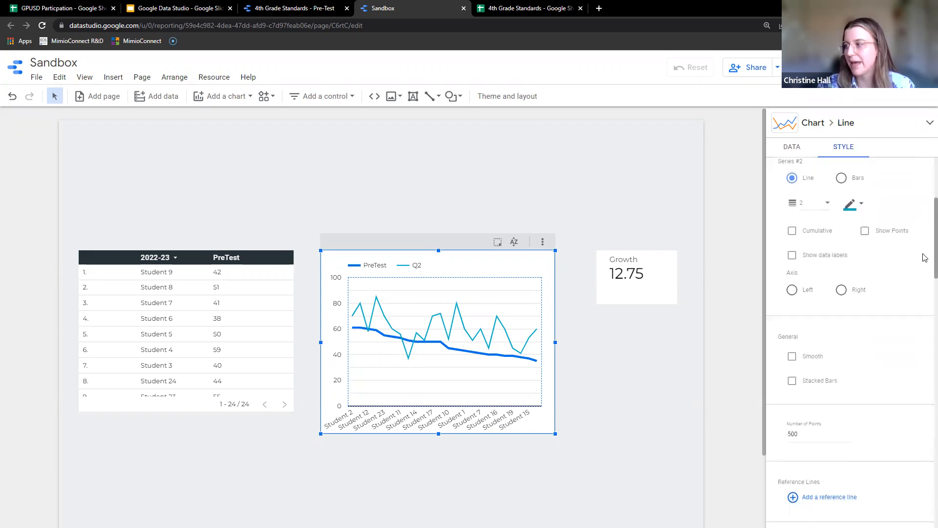
{"action": "left_click_drag", "start_coordinate": [923, 287], "coordinate": [924, 286]}
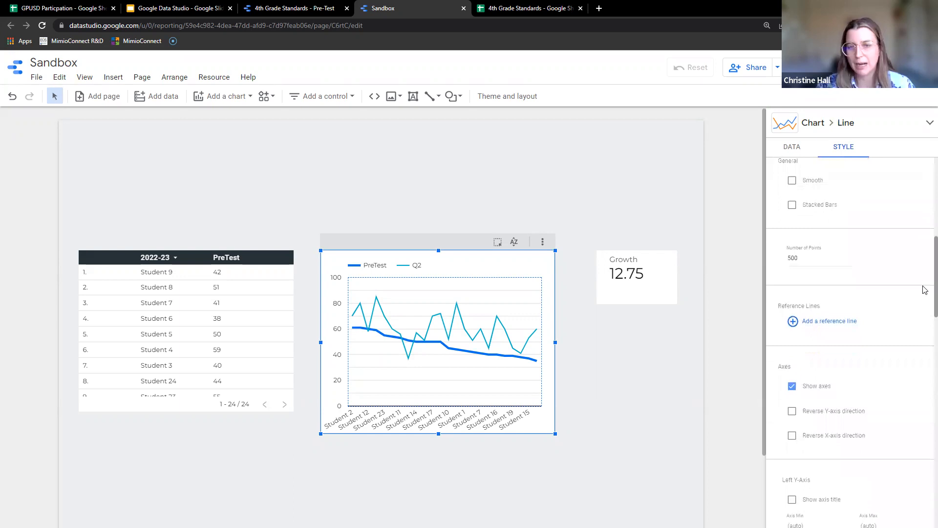
{"action": "left_click_drag", "start_coordinate": [923, 286], "coordinate": [926, 329]}
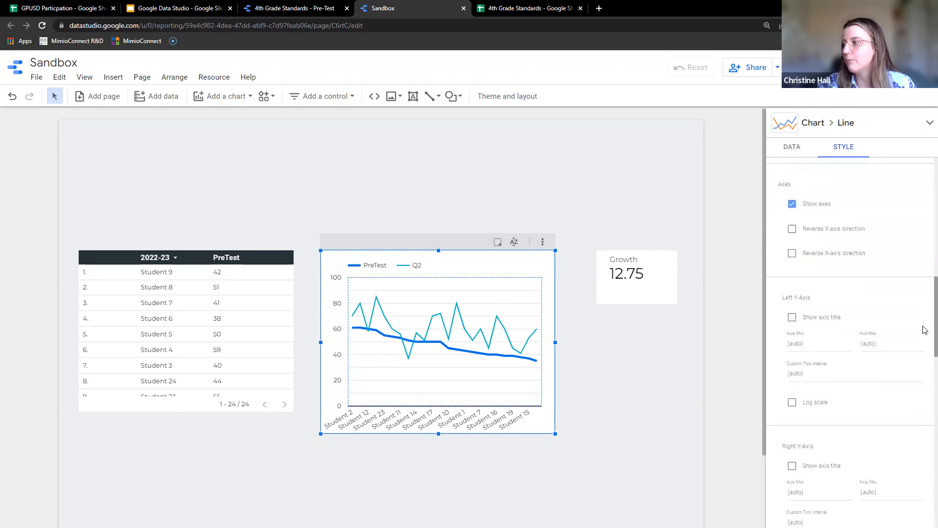
{"action": "left_click", "coordinate": [792, 205]}
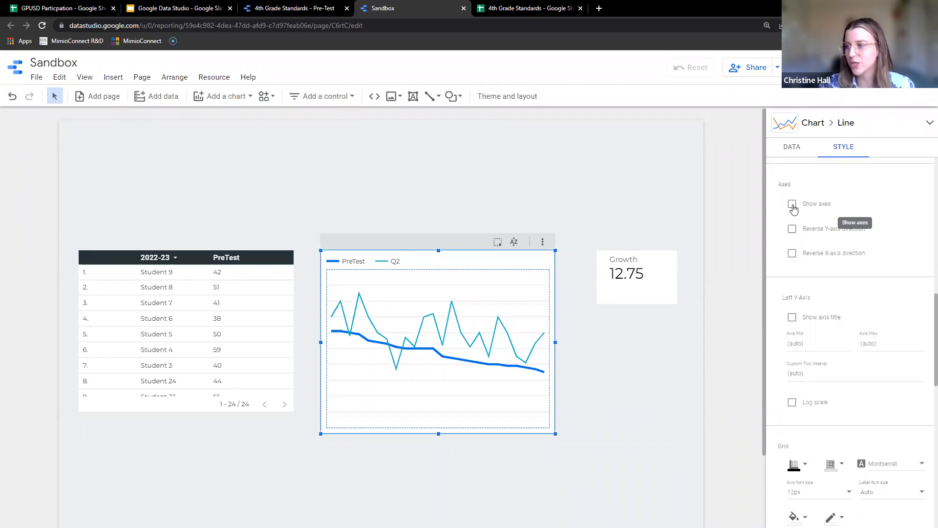
- Turn the line chart's axes on and back off
{"action": "left_click", "coordinate": [792, 205]}
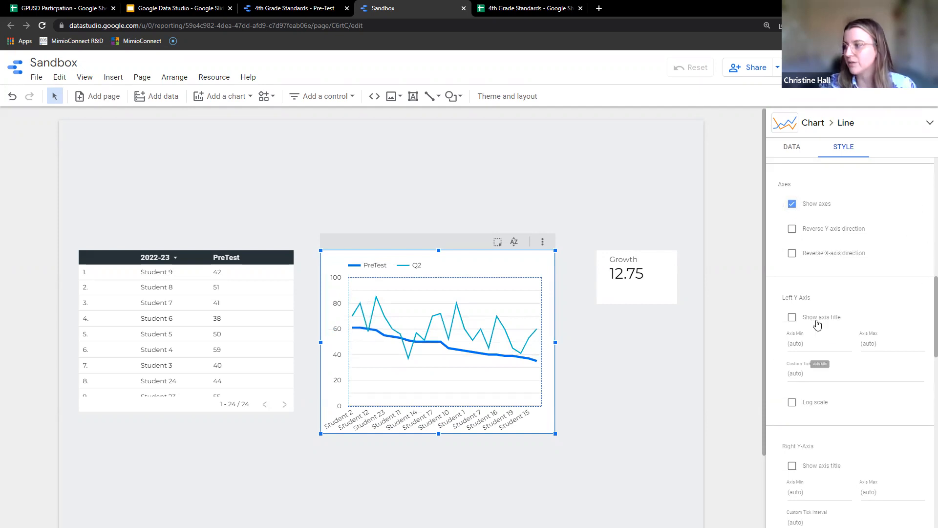
{"action": "scroll", "coordinate": [819, 293], "scroll_direction": "down", "scroll_amount": 1}
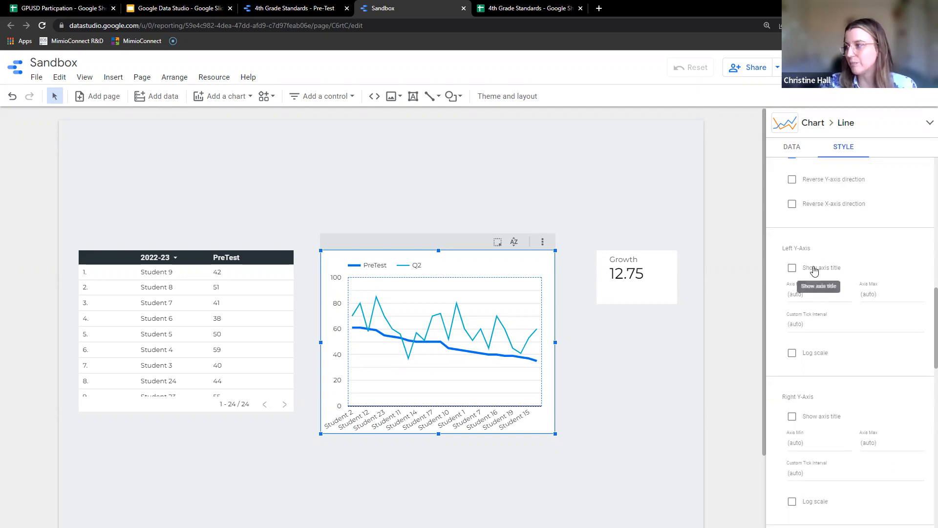
{"action": "left_click_drag", "start_coordinate": [935, 302], "coordinate": [935, 286]}
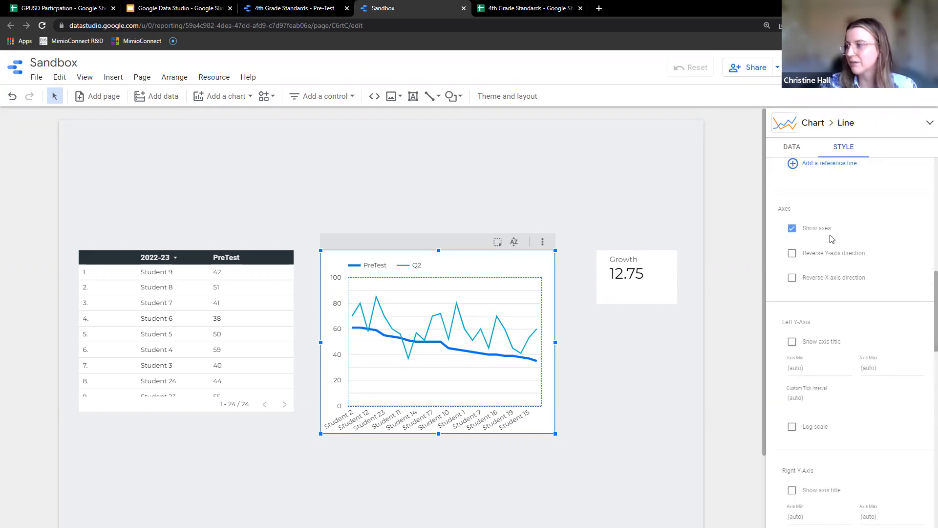
{"action": "left_click", "coordinate": [791, 232]}
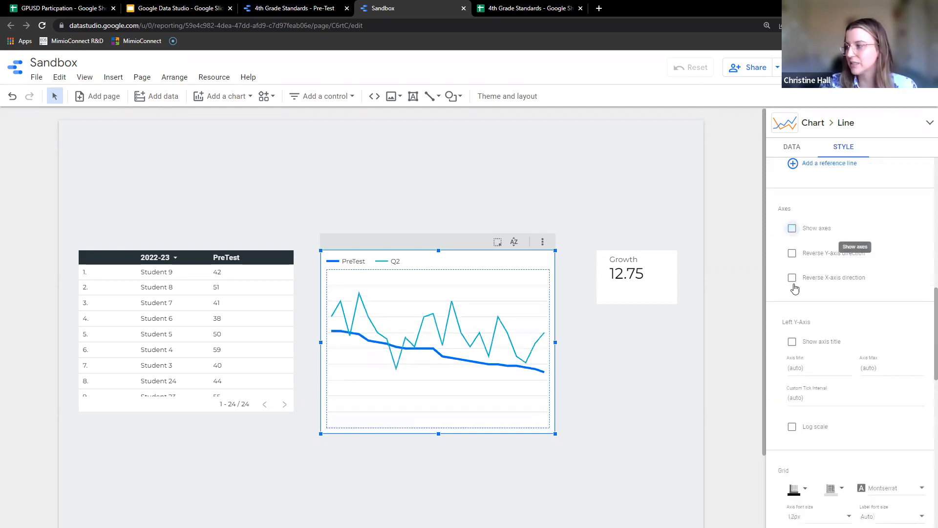
- Show the left Y-axis title on the line chart and turn its axes back on
{"action": "left_click", "coordinate": [792, 342]}
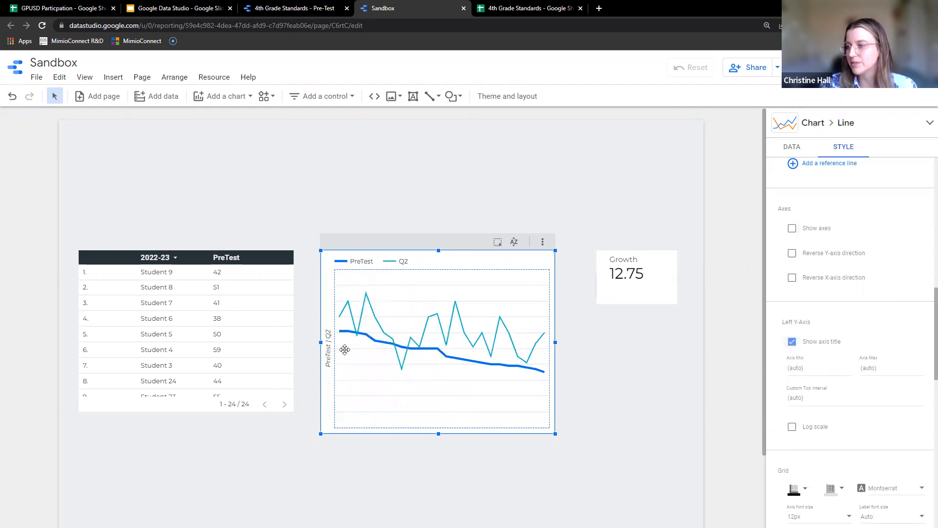
{"action": "scroll", "coordinate": [925, 308], "scroll_direction": "down", "scroll_amount": 3}
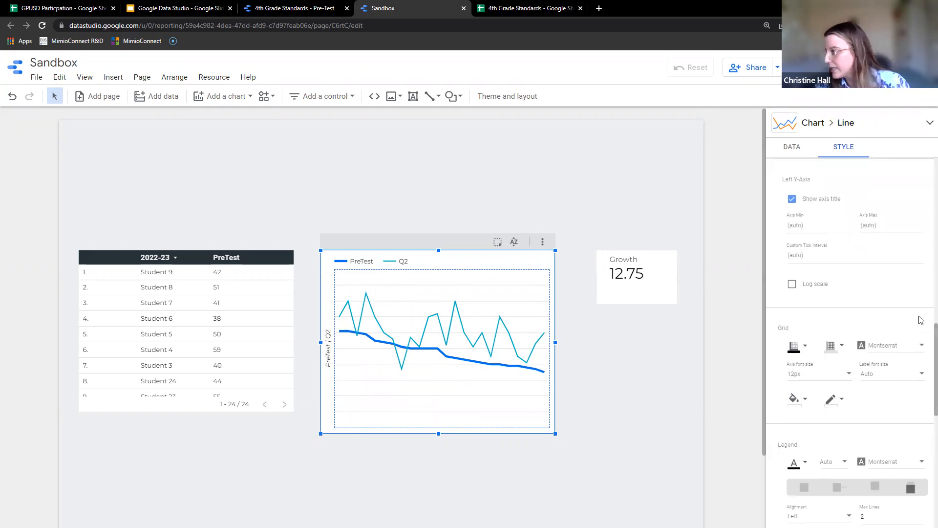
{"action": "scroll", "coordinate": [924, 342], "scroll_direction": "down", "scroll_amount": 4}
{"action": "scroll", "coordinate": [925, 401], "scroll_direction": "down", "scroll_amount": 3}
{"action": "scroll", "coordinate": [926, 429], "scroll_direction": "up", "scroll_amount": 3}
{"action": "scroll", "coordinate": [925, 396], "scroll_direction": "up", "scroll_amount": 5}
{"action": "scroll", "coordinate": [925, 323], "scroll_direction": "up", "scroll_amount": 2}
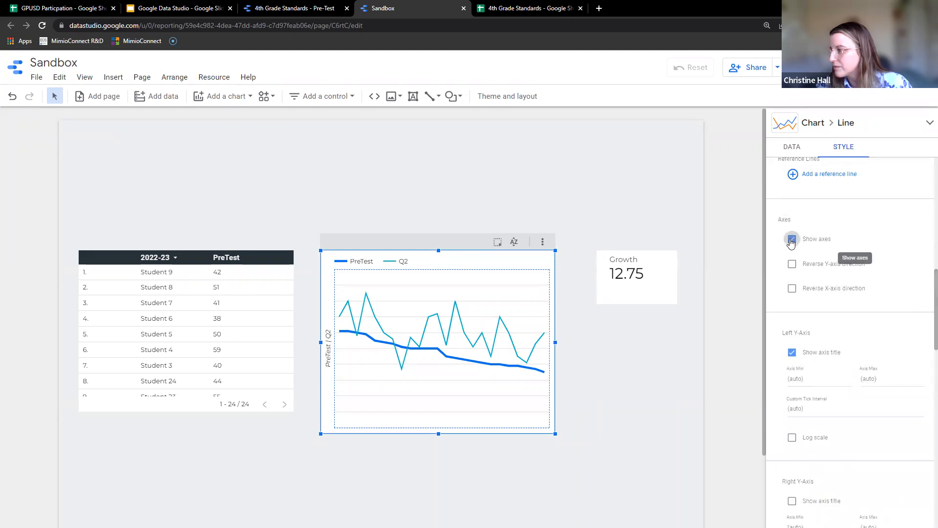
{"action": "left_click", "coordinate": [792, 241]}
{"action": "left_click", "coordinate": [792, 240]}
- Try reversing the line chart's X-axis and Y-axis directions, restoring both to normal
{"action": "scroll", "coordinate": [924, 323], "scroll_direction": "up", "scroll_amount": 3}
{"action": "scroll", "coordinate": [925, 298], "scroll_direction": "up", "scroll_amount": 2}
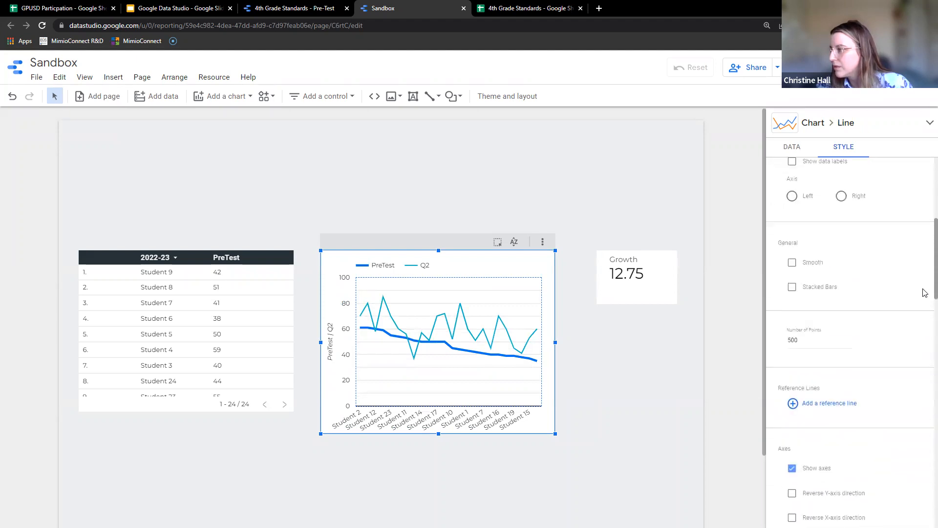
{"action": "scroll", "coordinate": [836, 219], "scroll_direction": "up", "scroll_amount": 2}
{"action": "scroll", "coordinate": [831, 222], "scroll_direction": "up", "scroll_amount": 1}
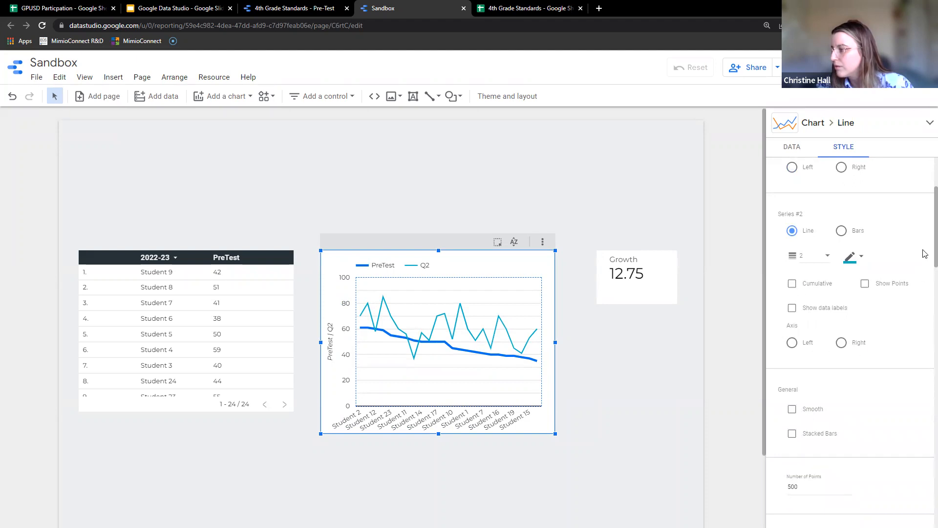
{"action": "scroll", "coordinate": [923, 268], "scroll_direction": "down", "scroll_amount": 6}
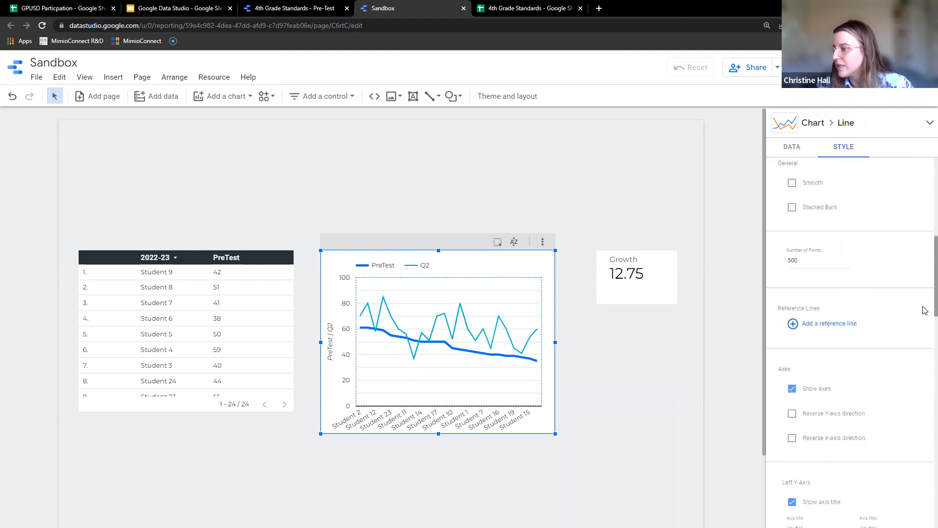
{"action": "scroll", "coordinate": [925, 330], "scroll_direction": "down", "scroll_amount": 1}
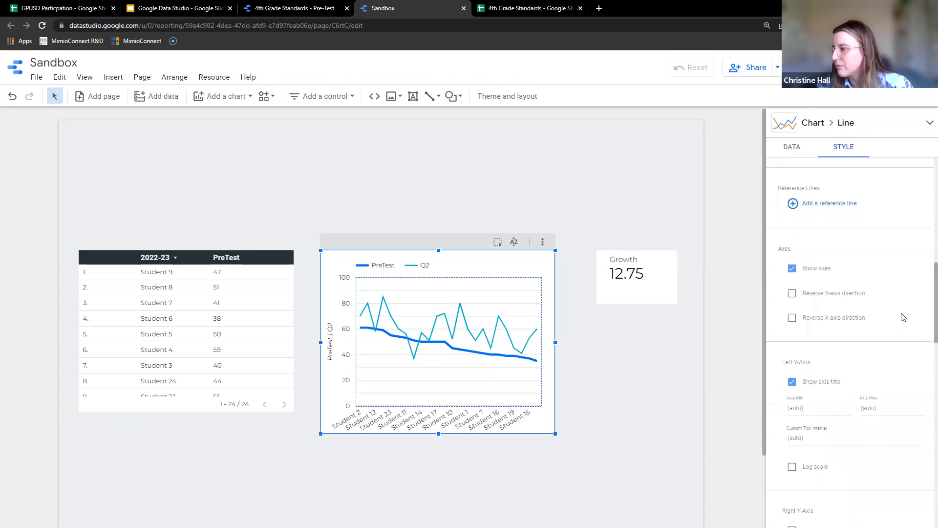
{"action": "left_click", "coordinate": [829, 318]}
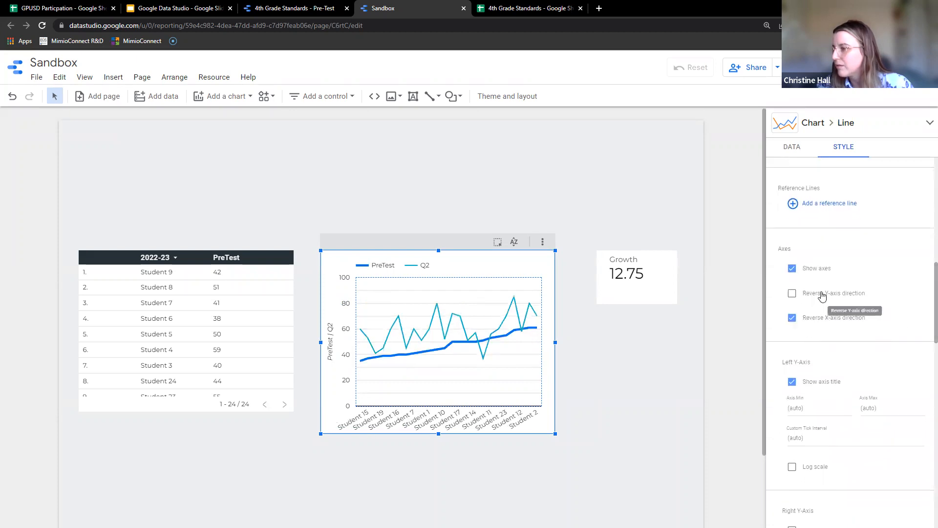
{"action": "left_click", "coordinate": [821, 293]}
{"action": "left_click", "coordinate": [822, 294]}
{"action": "left_click", "coordinate": [821, 318]}
{"action": "scroll", "coordinate": [831, 320], "scroll_direction": "down", "scroll_amount": 2}
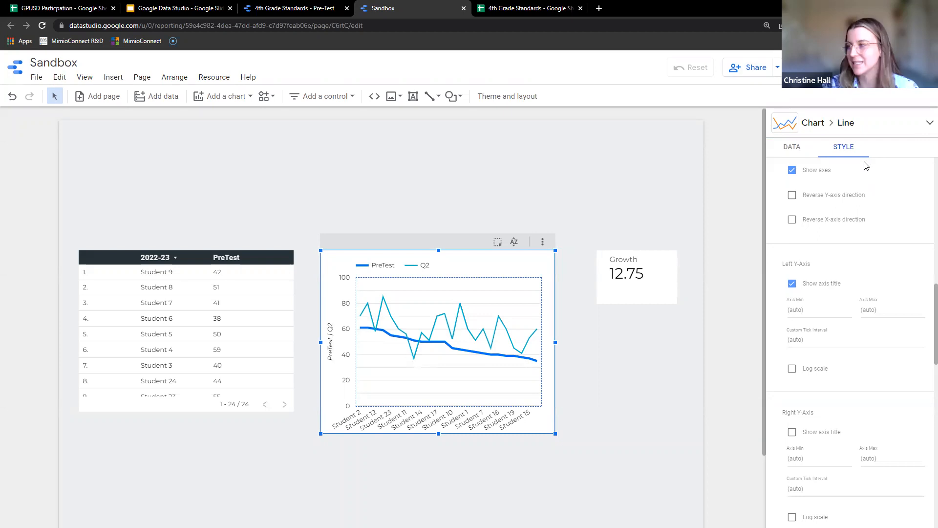
- Look through the line chart's series, axis, grid and legend style settings, including the available legend fonts
{"action": "scroll", "coordinate": [925, 298], "scroll_direction": "down", "scroll_amount": 2}
{"action": "scroll", "coordinate": [926, 323], "scroll_direction": "up", "scroll_amount": 10}
{"action": "scroll", "coordinate": [924, 185], "scroll_direction": "up", "scroll_amount": 1}
{"action": "scroll", "coordinate": [924, 185], "scroll_direction": "up", "scroll_amount": 1}
{"action": "scroll", "coordinate": [925, 216], "scroll_direction": "down", "scroll_amount": 3}
{"action": "scroll", "coordinate": [925, 216], "scroll_direction": "down", "scroll_amount": 2}
{"action": "scroll", "coordinate": [926, 210], "scroll_direction": "up", "scroll_amount": 2}
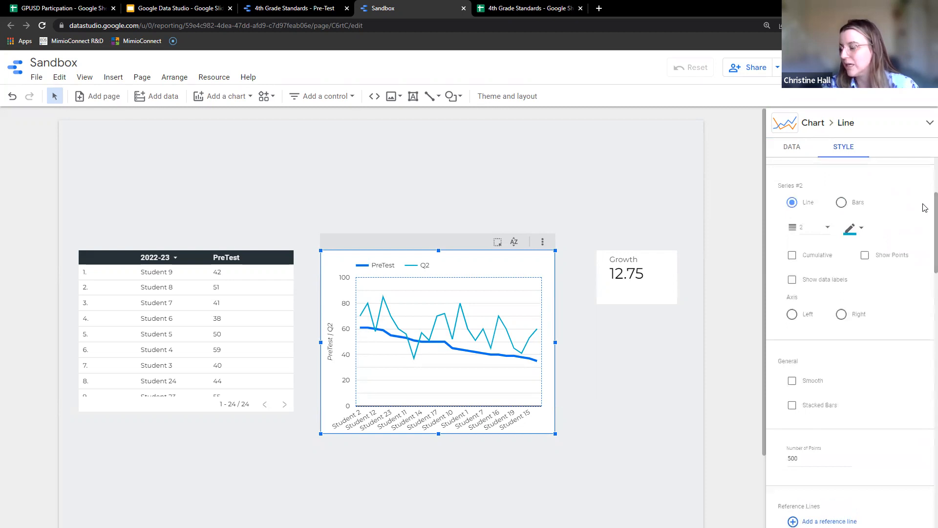
{"action": "scroll", "coordinate": [924, 215], "scroll_direction": "down", "scroll_amount": 9}
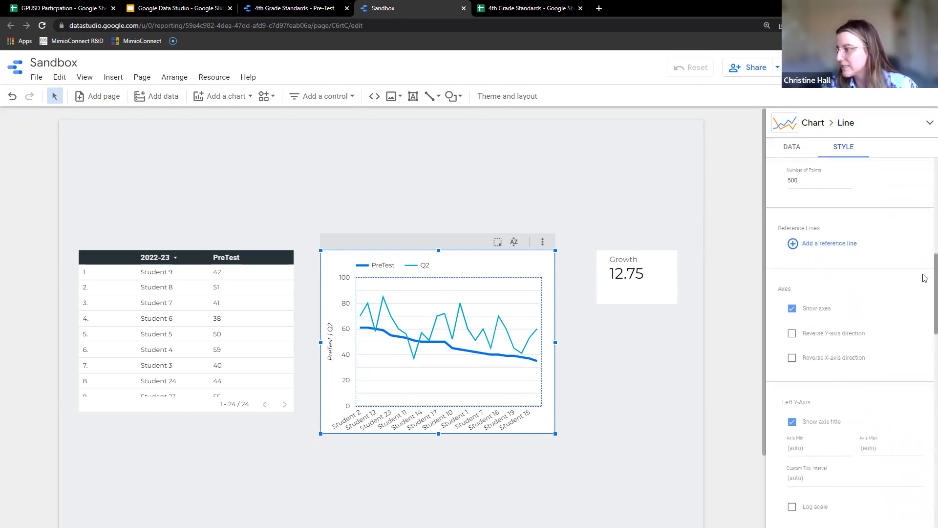
{"action": "scroll", "coordinate": [925, 317], "scroll_direction": "down", "scroll_amount": 6}
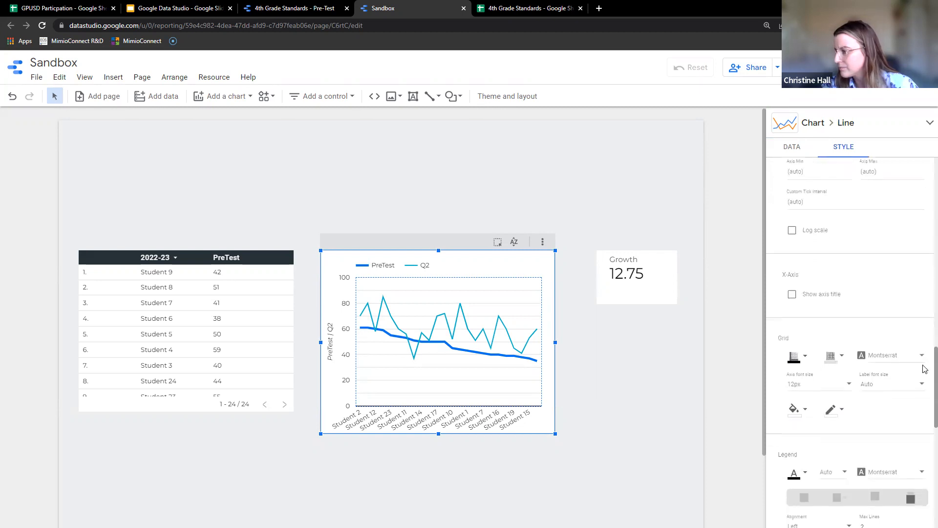
{"action": "scroll", "coordinate": [924, 381], "scroll_direction": "down", "scroll_amount": 4}
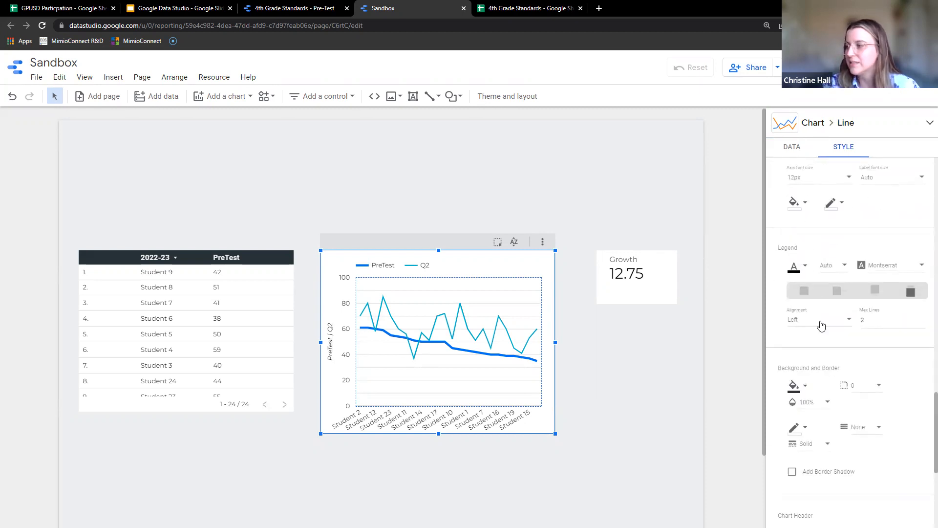
{"action": "left_click", "coordinate": [891, 266]}
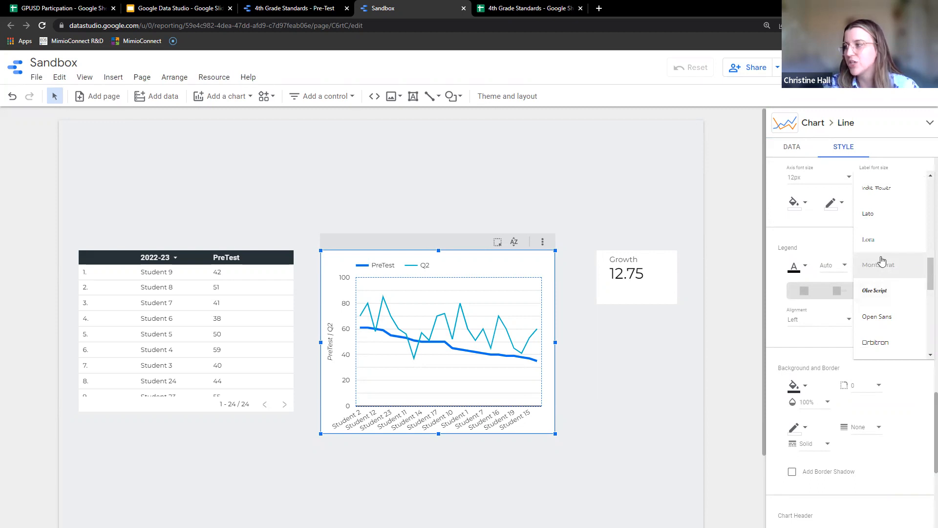
{"action": "left_click", "coordinate": [828, 235]}
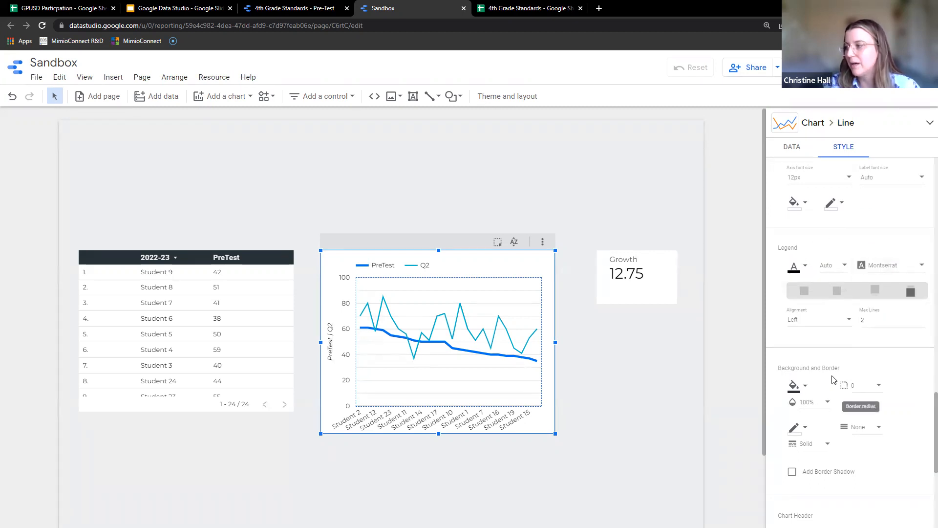
- Try dark green and light grey backgrounds on the line chart and settle on white
{"action": "scroll", "coordinate": [834, 376], "scroll_direction": "down", "scroll_amount": 1}
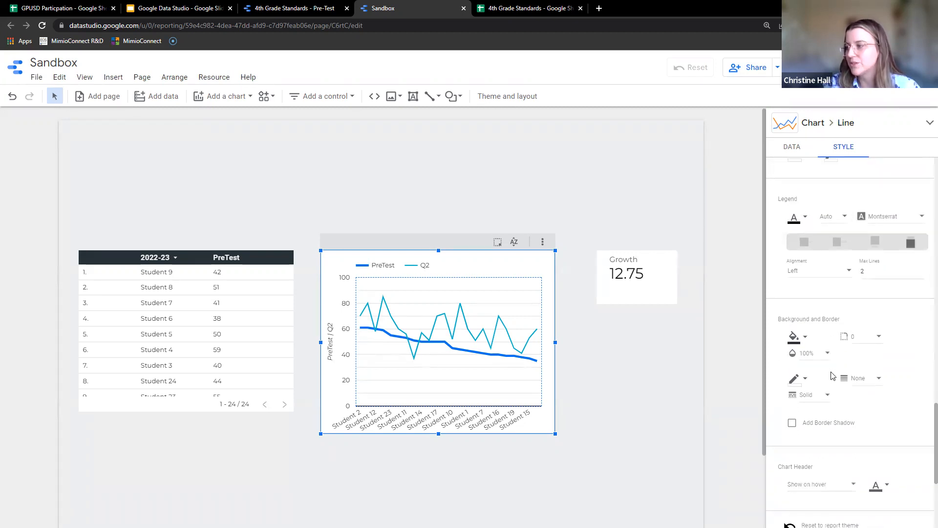
{"action": "left_click", "coordinate": [802, 338]}
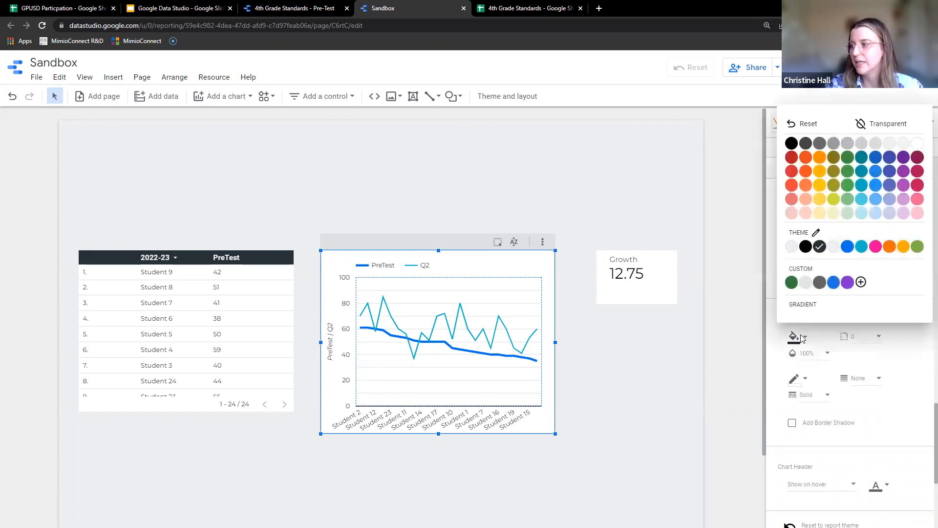
{"action": "left_click", "coordinate": [792, 283]}
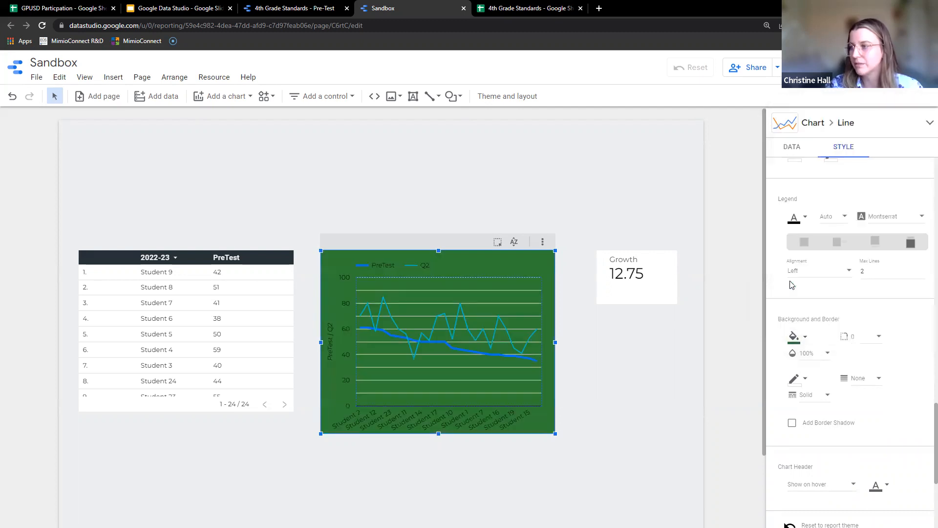
{"action": "left_click", "coordinate": [801, 342]}
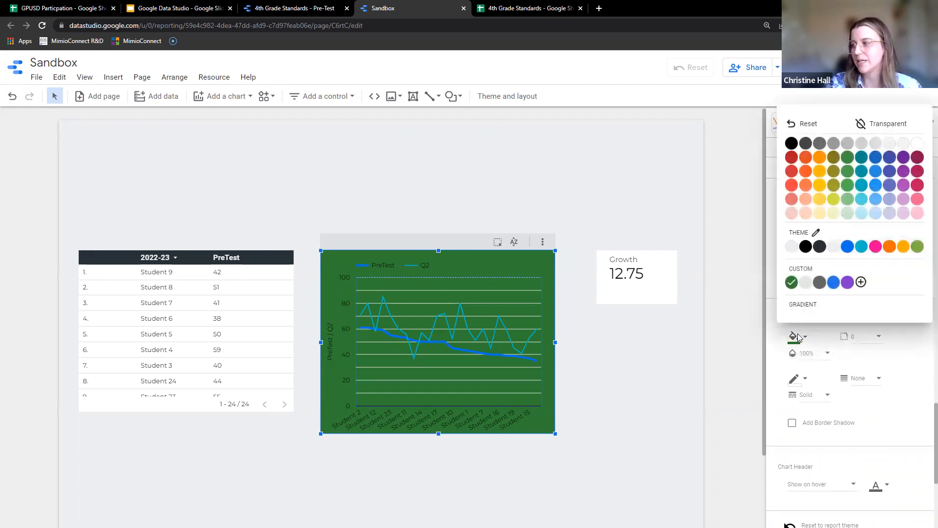
{"action": "left_click", "coordinate": [810, 287]}
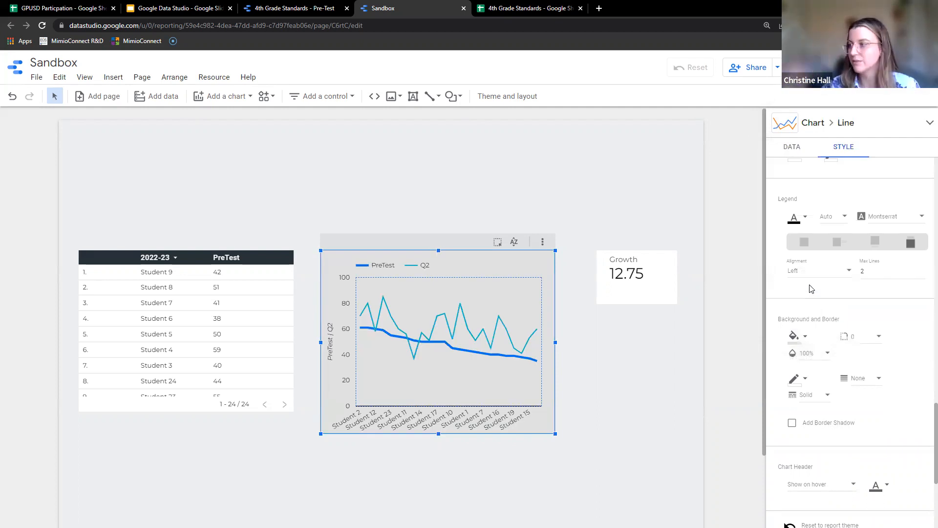
{"action": "left_click", "coordinate": [793, 341]}
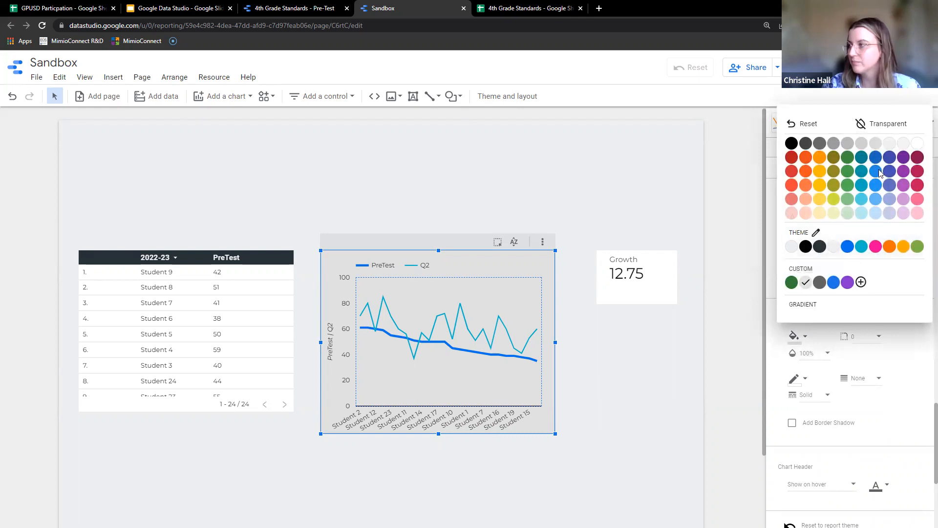
{"action": "left_click", "coordinate": [918, 143]}
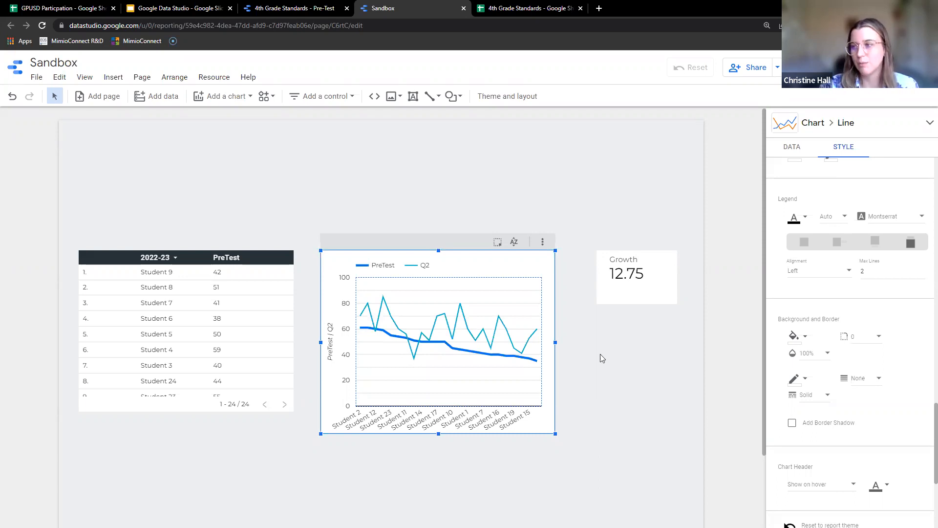
- Look through the PreTest table down to its last student rows
{"action": "mouse_move", "coordinate": [388, 322]}
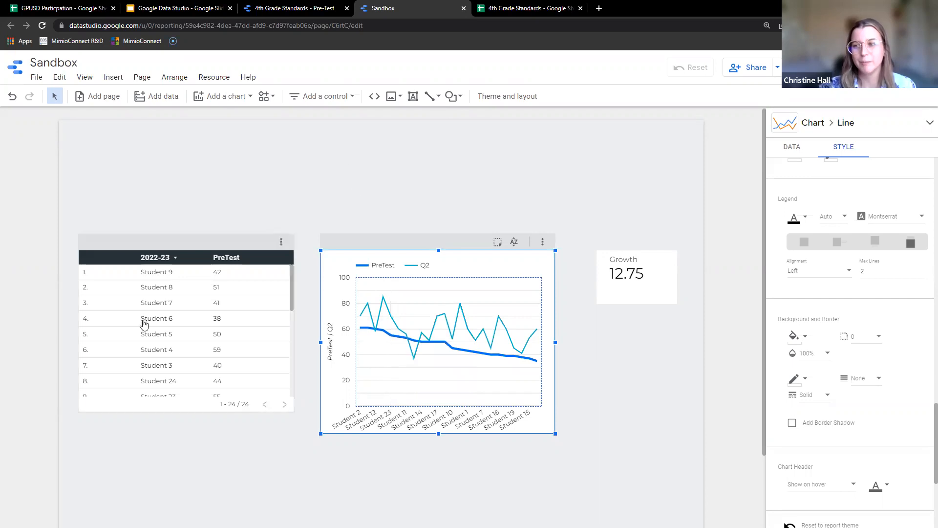
{"action": "scroll", "coordinate": [151, 321], "scroll_direction": "down", "scroll_amount": 5}
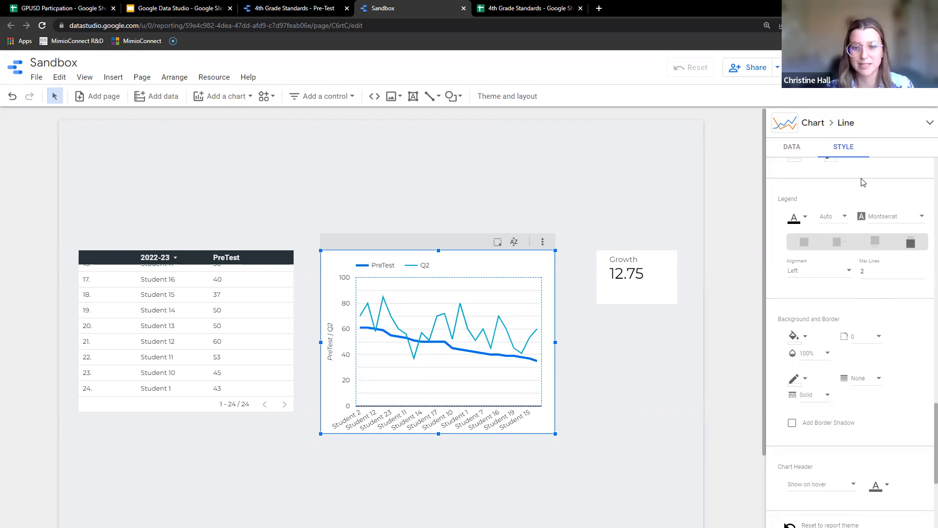
{"action": "scroll", "coordinate": [864, 182], "scroll_direction": "down", "scroll_amount": 1}
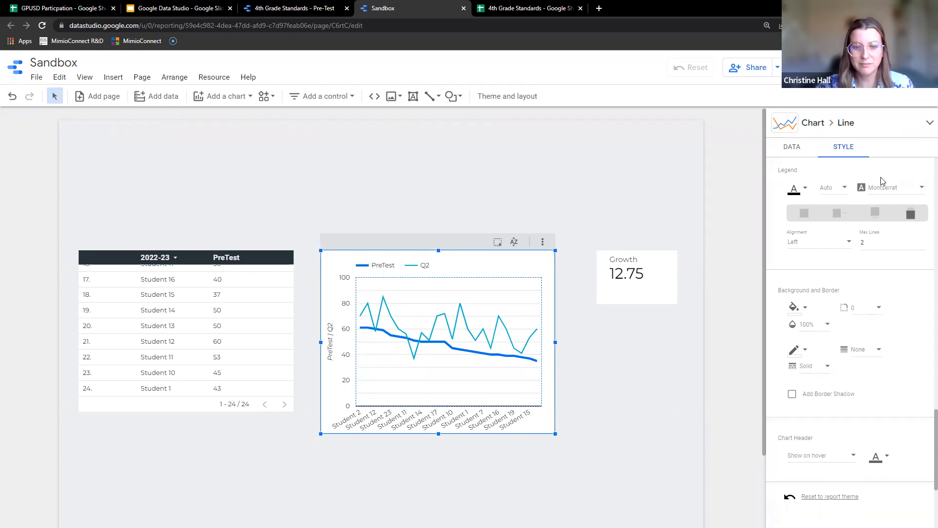
- Show the Time to Practice slide in the Google Slides presentation and return to the Sandbox report
{"action": "left_click", "coordinate": [192, 10]}
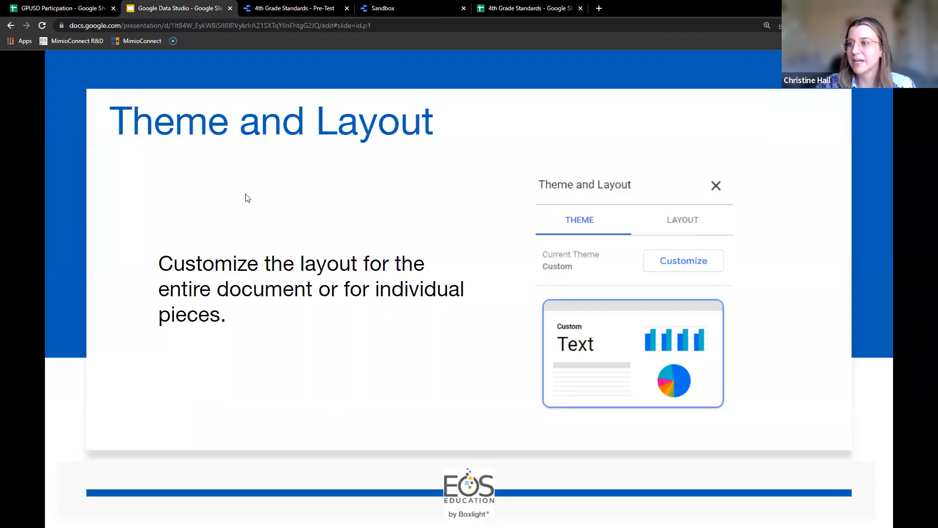
{"action": "key", "text": "Right"}
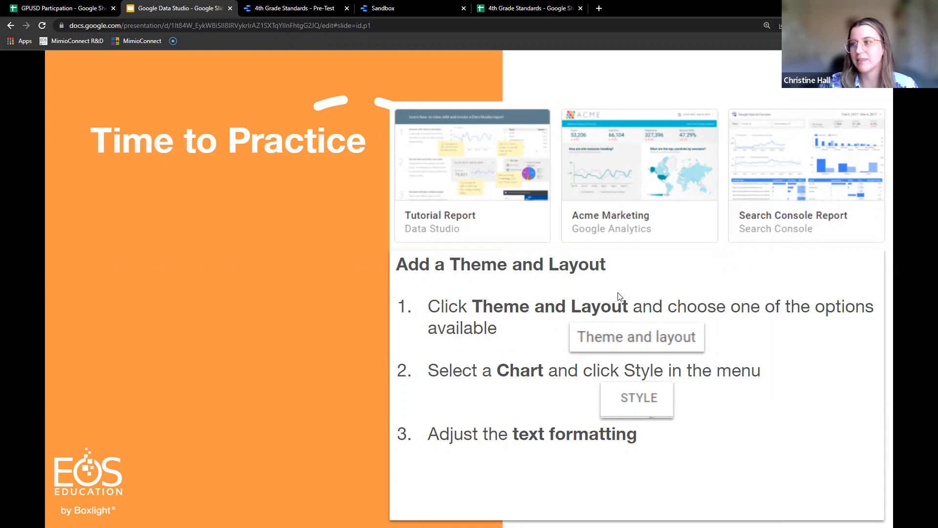
{"action": "left_click", "coordinate": [374, 14]}
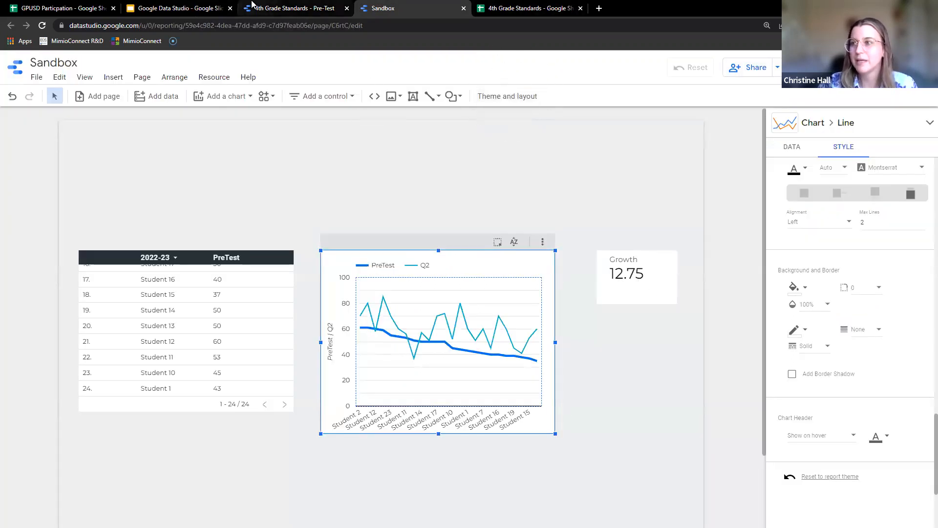
{"action": "left_click", "coordinate": [267, 8]}
{"action": "left_click", "coordinate": [158, 6]}
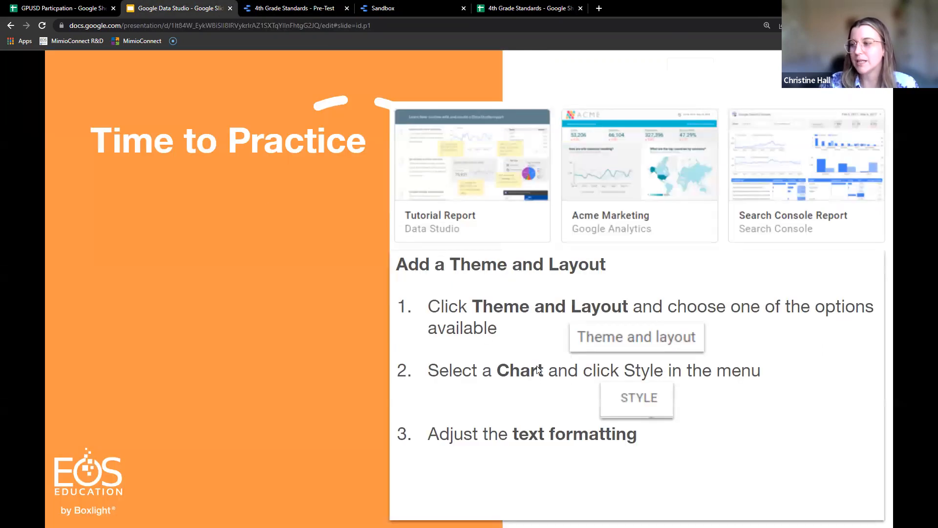
{"action": "left_click", "coordinate": [638, 386]}
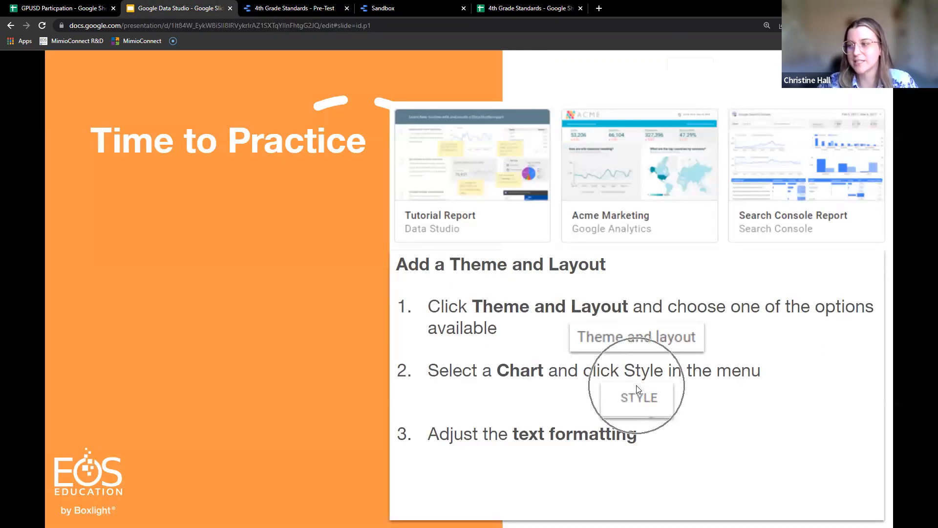
{"action": "left_click", "coordinate": [391, 8]}
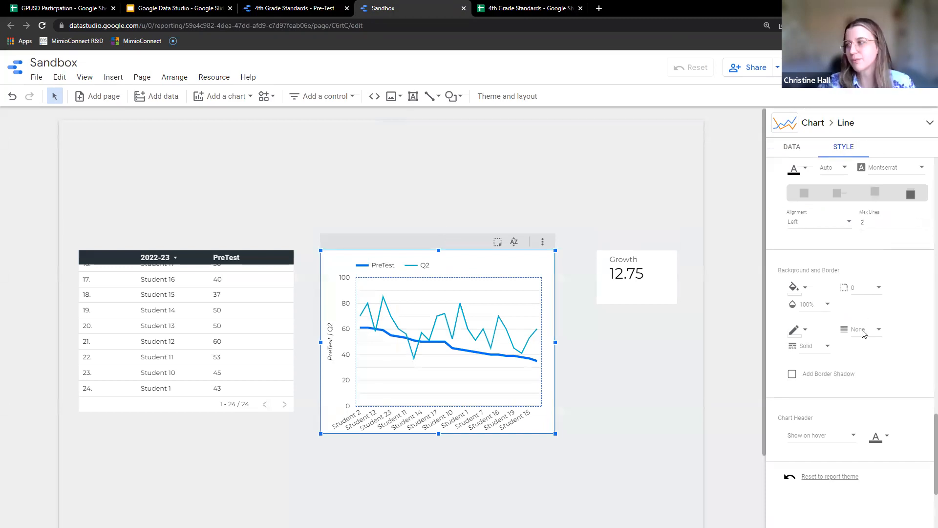
- Switch to the Google Slides presentation's Time to Practice slide and bring up the 2 Minute Countdown Timer video over it
{"action": "scroll", "coordinate": [846, 357], "scroll_direction": "down", "scroll_amount": 3}
{"action": "scroll", "coordinate": [846, 357], "scroll_direction": "up", "scroll_amount": 10}
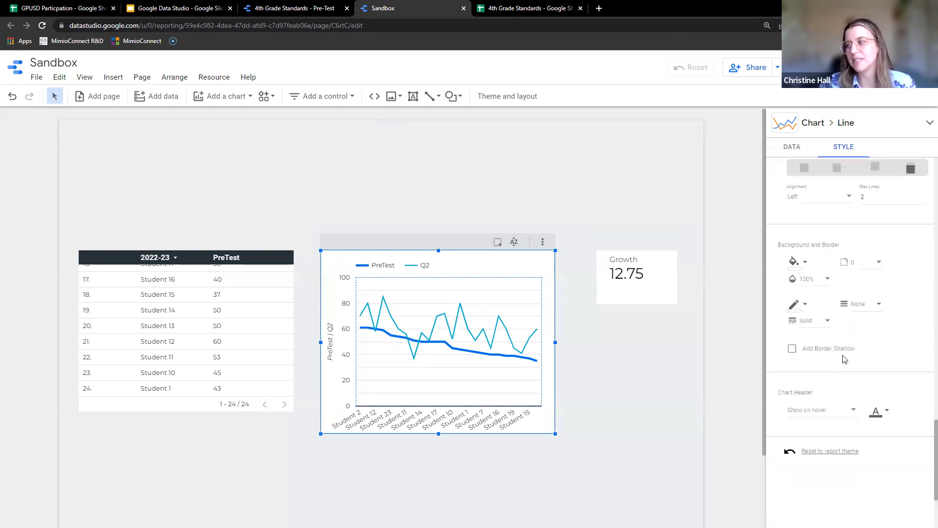
{"action": "scroll", "coordinate": [845, 360], "scroll_direction": "up", "scroll_amount": 4}
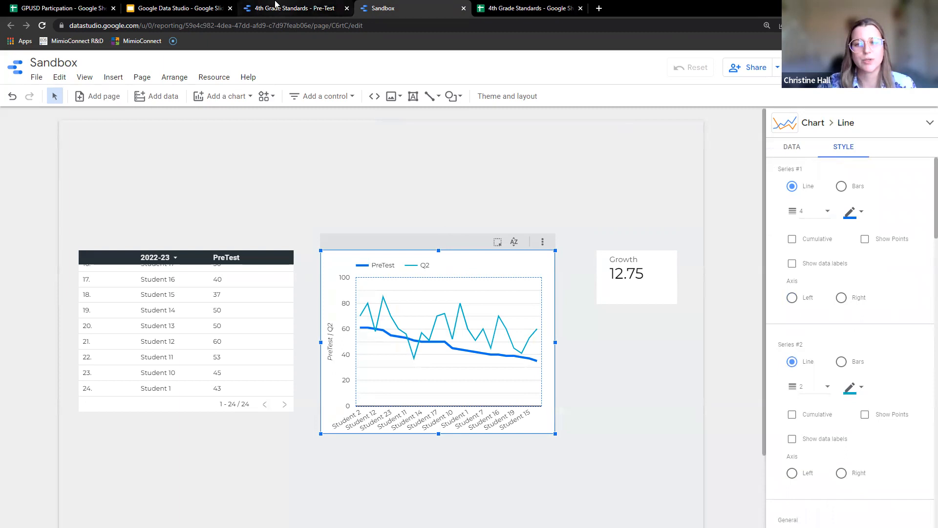
{"action": "left_click", "coordinate": [171, 8]}
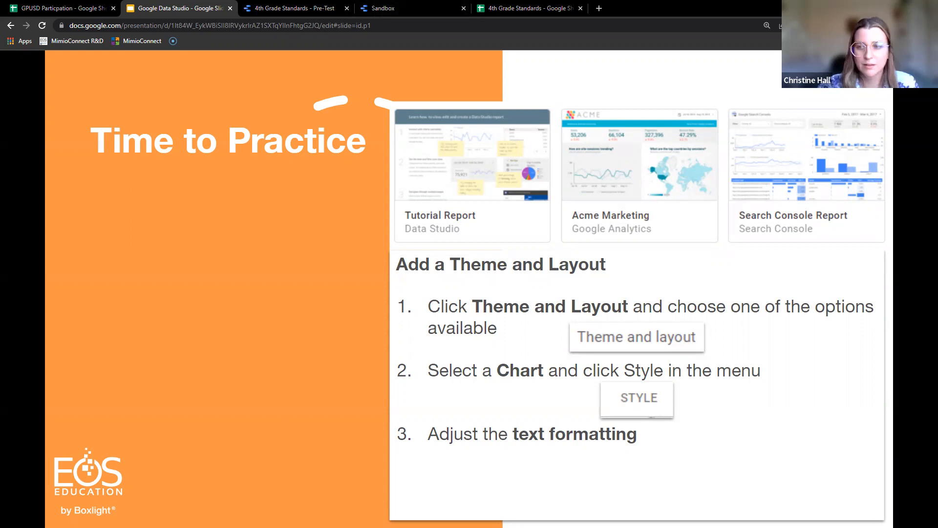
{"action": "key", "text": "alt+Tab"}
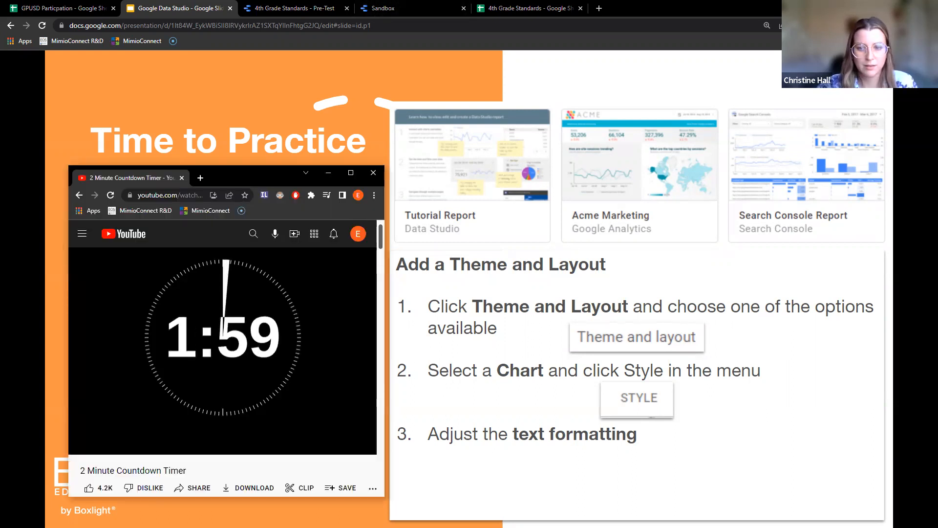
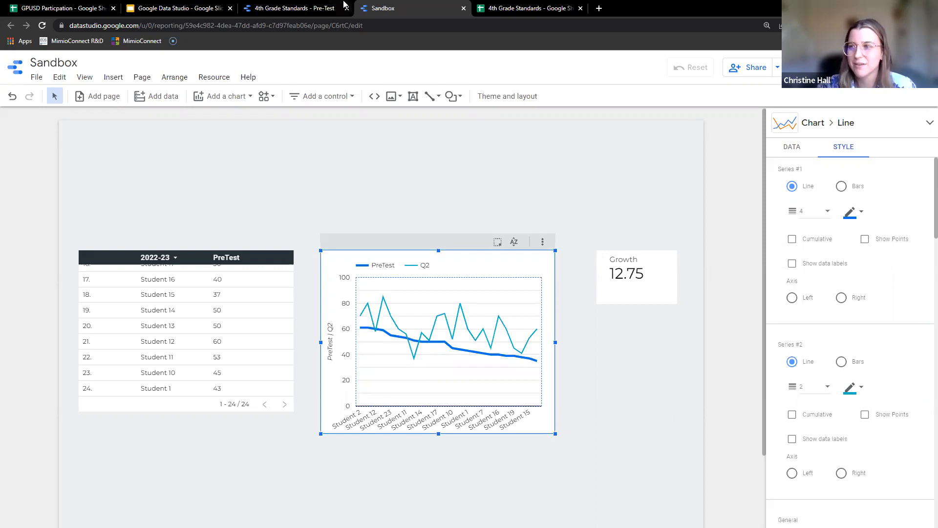
- Add a drop-down list control for the 2022-23 field above the line chart
{"action": "left_click", "coordinate": [315, 97]}
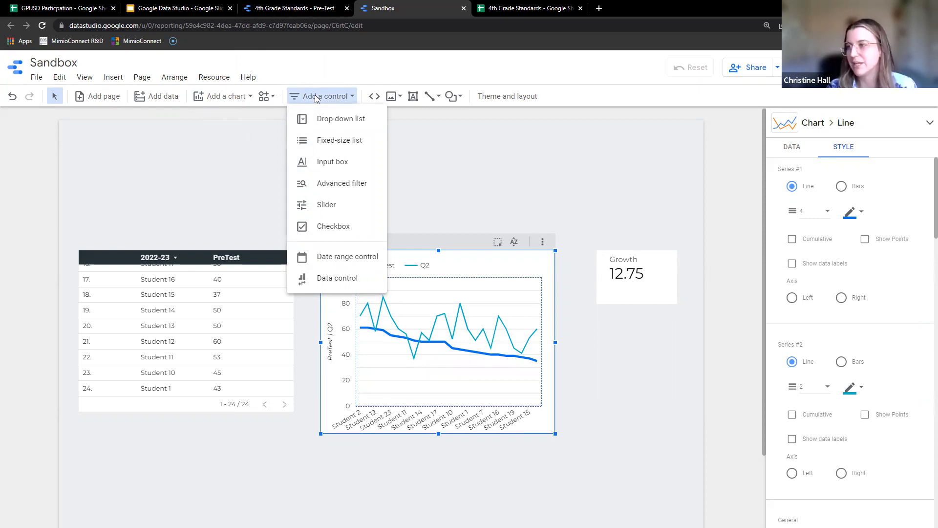
{"action": "left_click", "coordinate": [318, 119]}
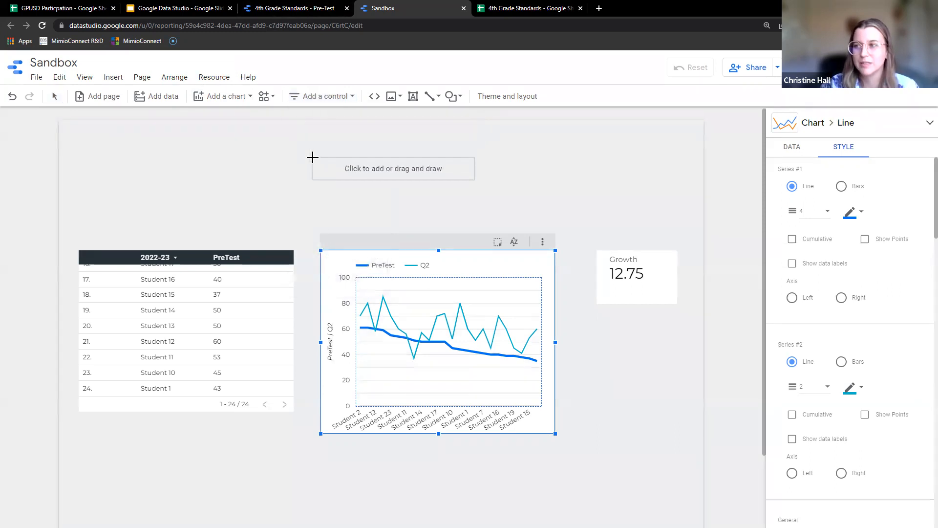
{"action": "left_click", "coordinate": [313, 157]}
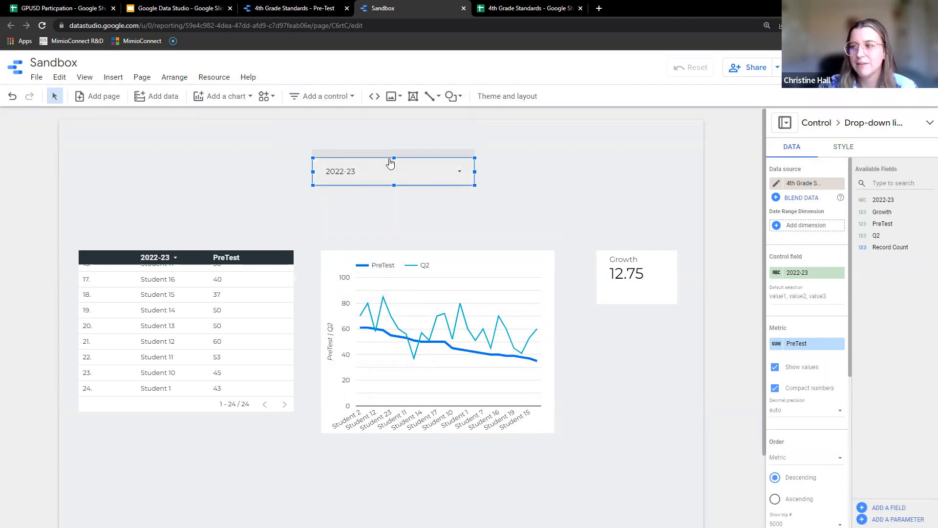
- Filter the report to only Student 18 with the 2022-23 drop-down control and restore the selection to all students
{"action": "left_click", "coordinate": [436, 179]}
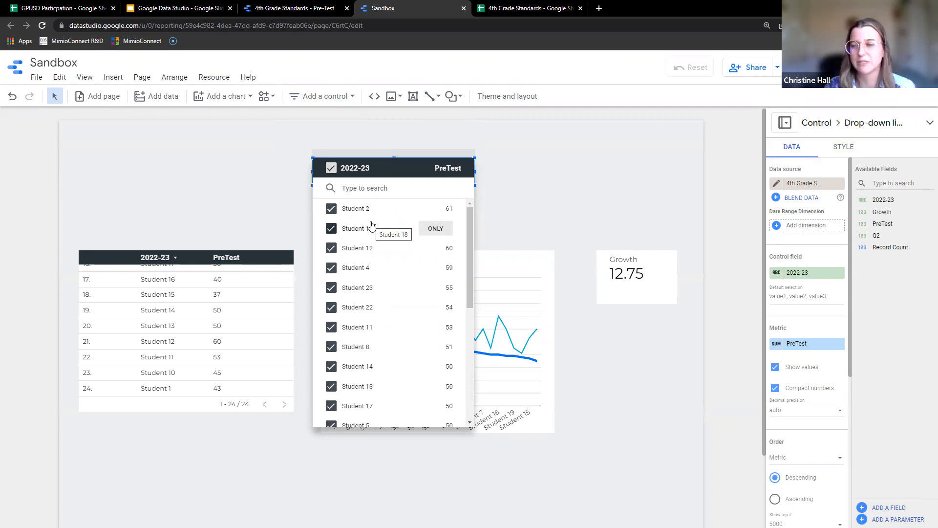
{"action": "left_click", "coordinate": [441, 234]}
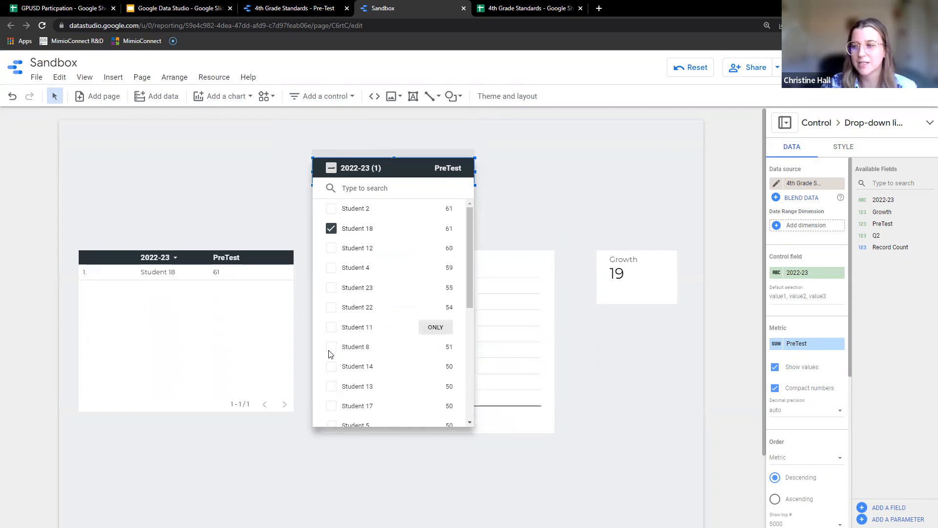
{"action": "left_click", "coordinate": [242, 215]}
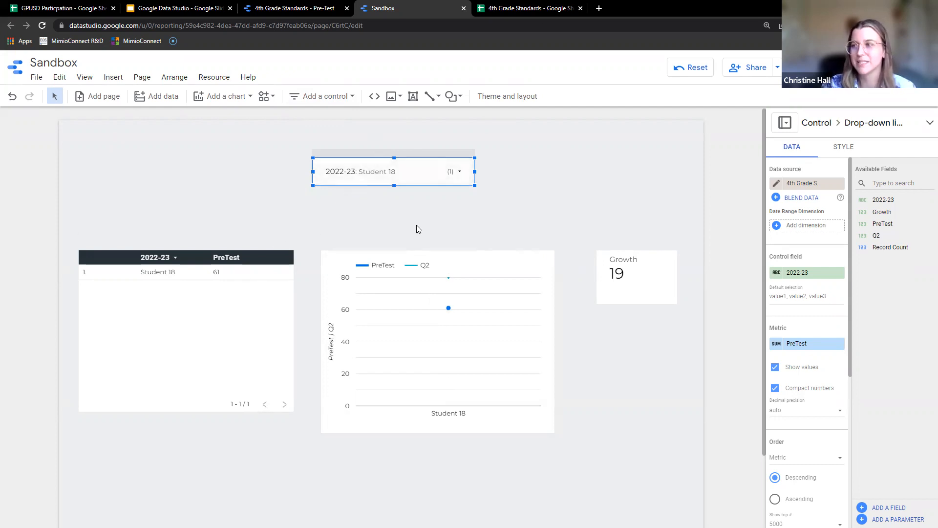
{"action": "left_click", "coordinate": [451, 182]}
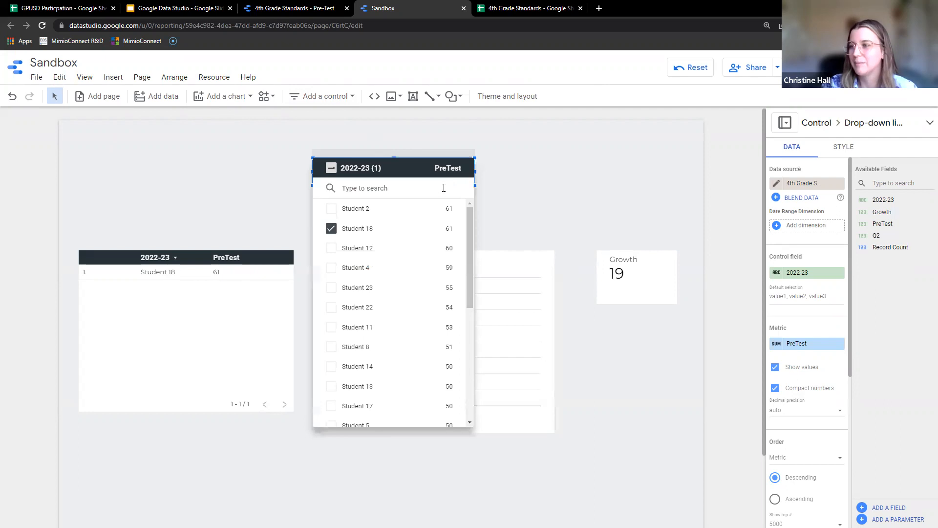
{"action": "left_click", "coordinate": [331, 229]}
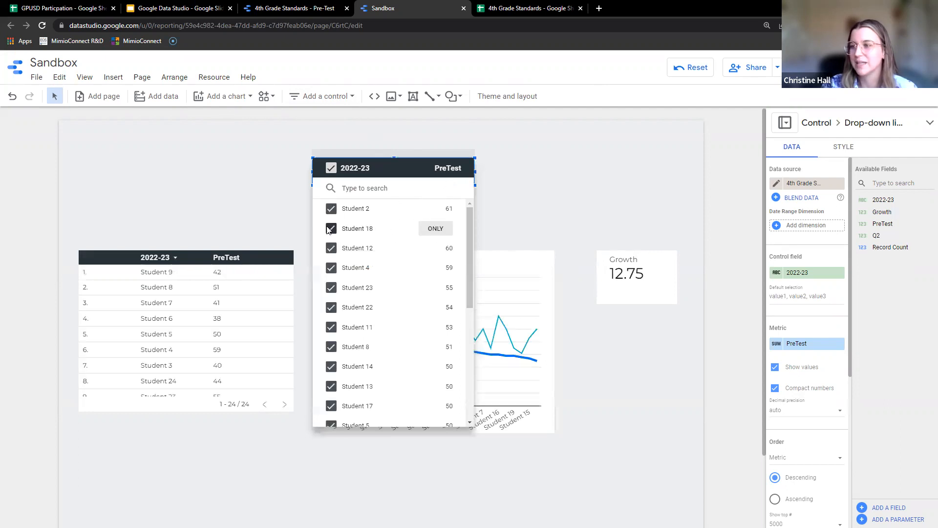
{"action": "left_click", "coordinate": [555, 205]}
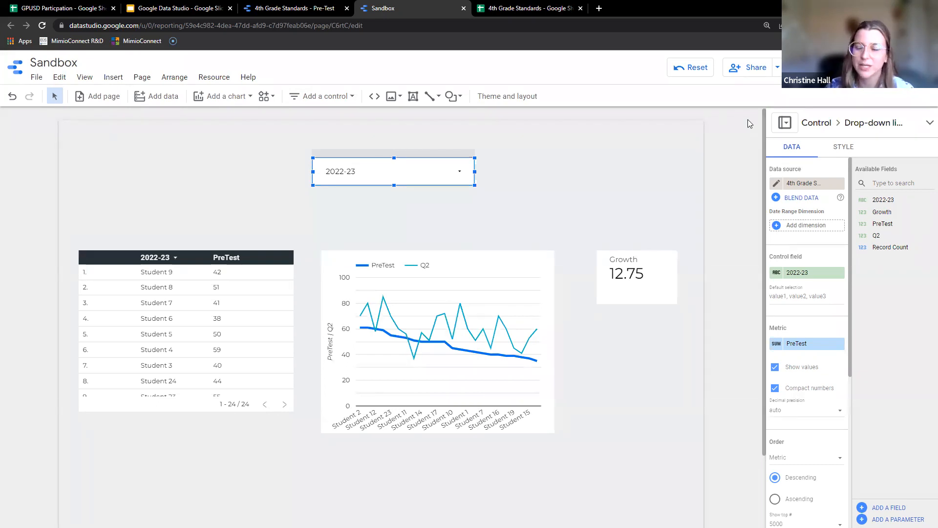
- Examine the report's sharing options, including the view and edit permissions and the available link sharing levels
{"action": "left_click", "coordinate": [749, 70]}
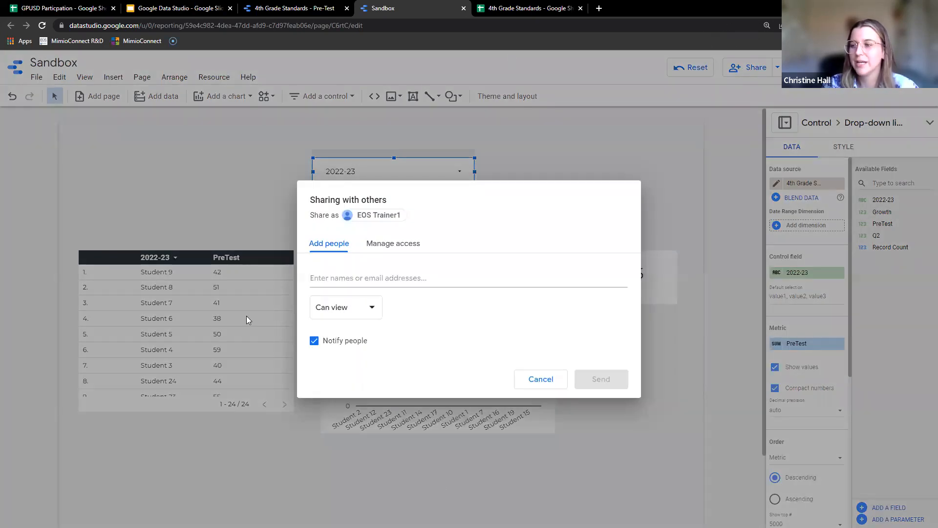
{"action": "left_click", "coordinate": [344, 277]}
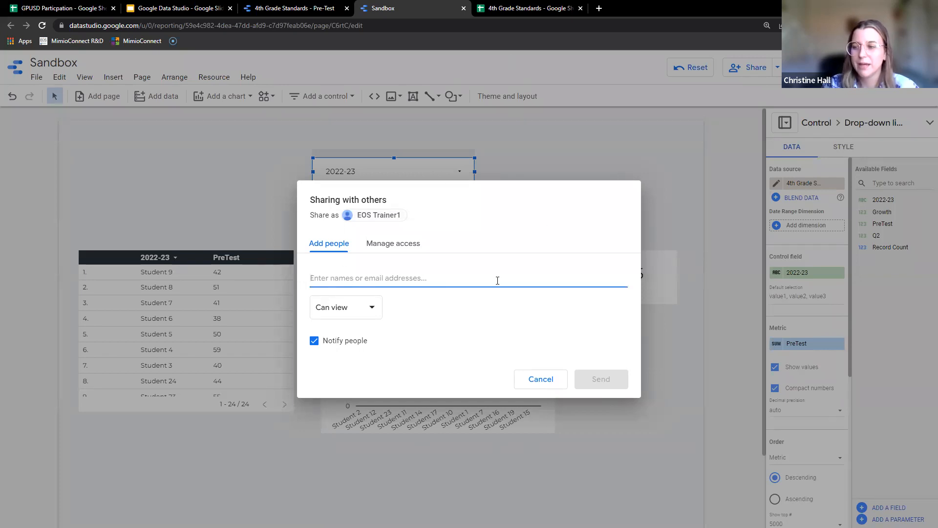
{"action": "left_click", "coordinate": [369, 307]}
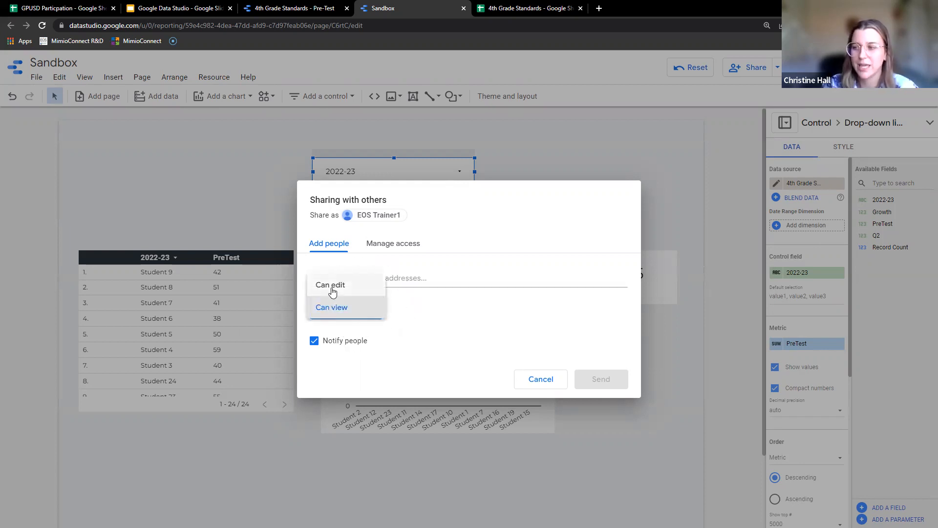
{"action": "left_click", "coordinate": [415, 297]}
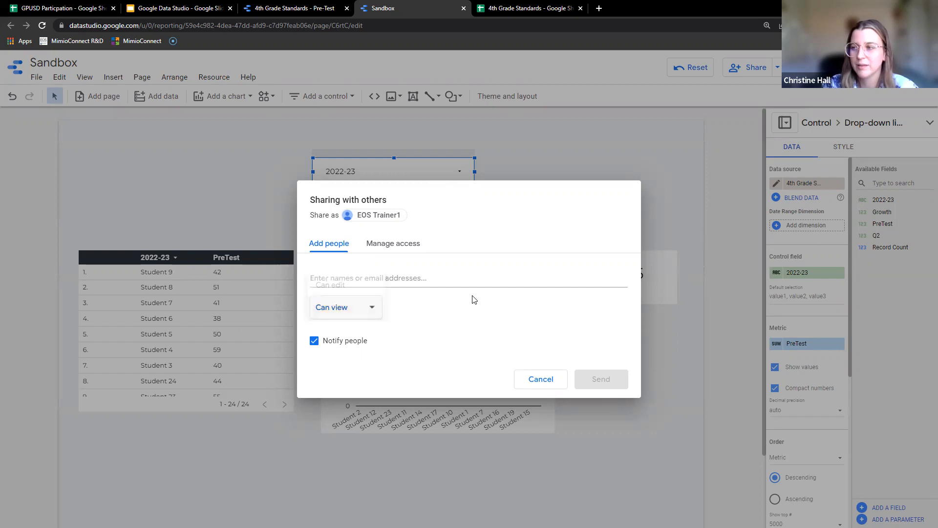
{"action": "left_click", "coordinate": [396, 244]}
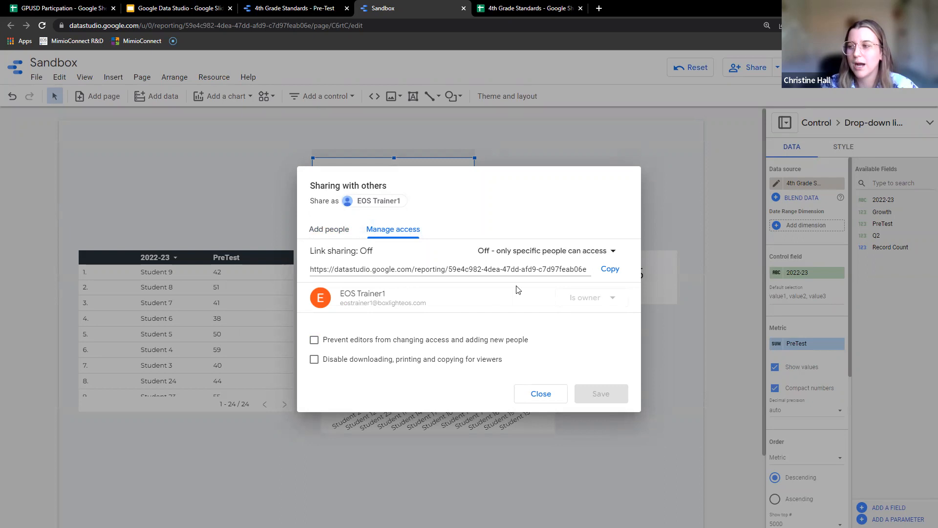
{"action": "left_click", "coordinate": [557, 252]}
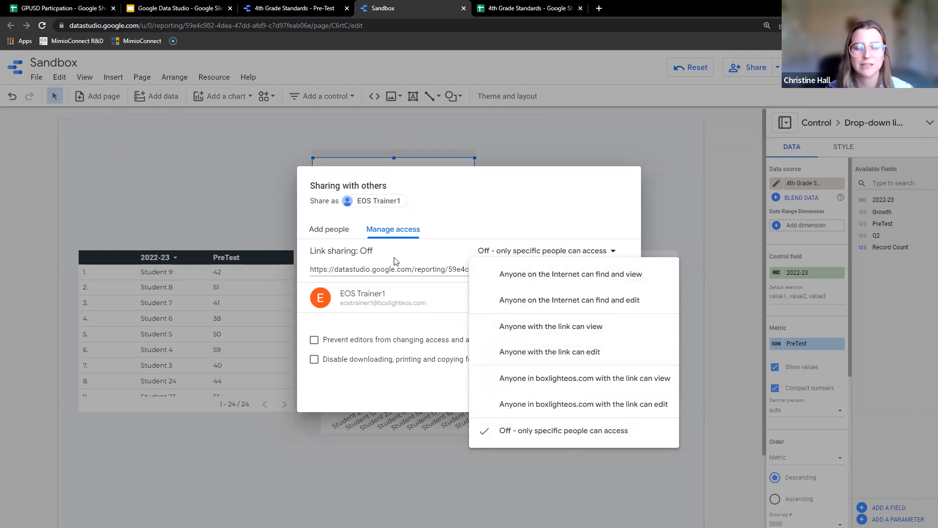
{"action": "left_click", "coordinate": [325, 228]}
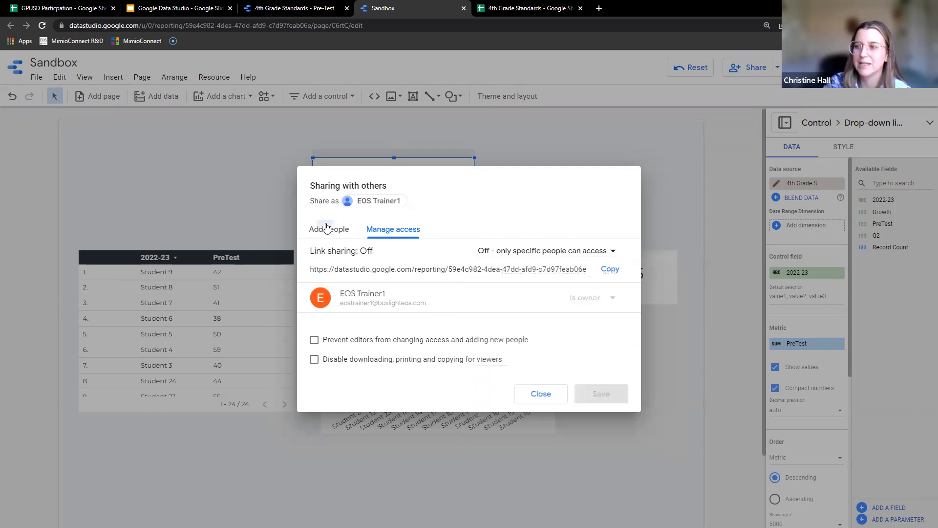
- Share the report with a person by entering their e-mail, giving them Can view access and sending the invitation
{"action": "left_click", "coordinate": [326, 228]}
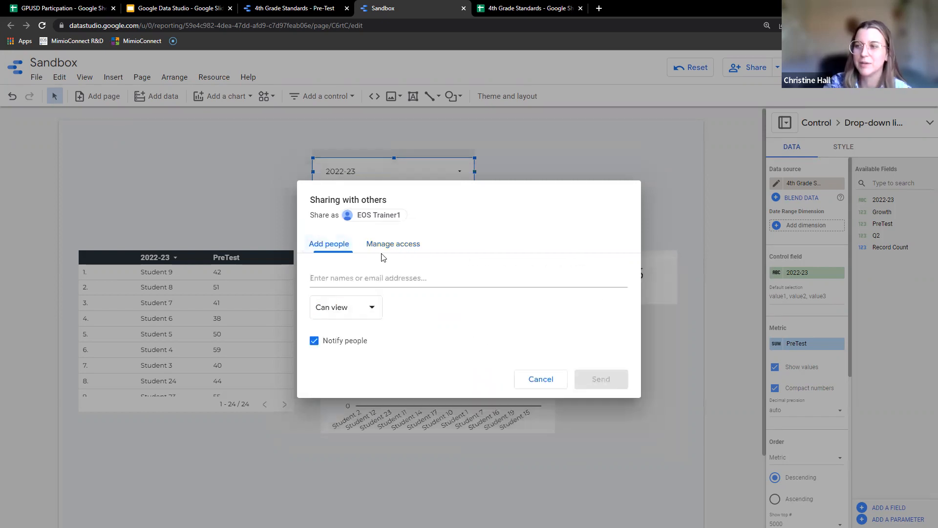
{"action": "left_click", "coordinate": [348, 275]}
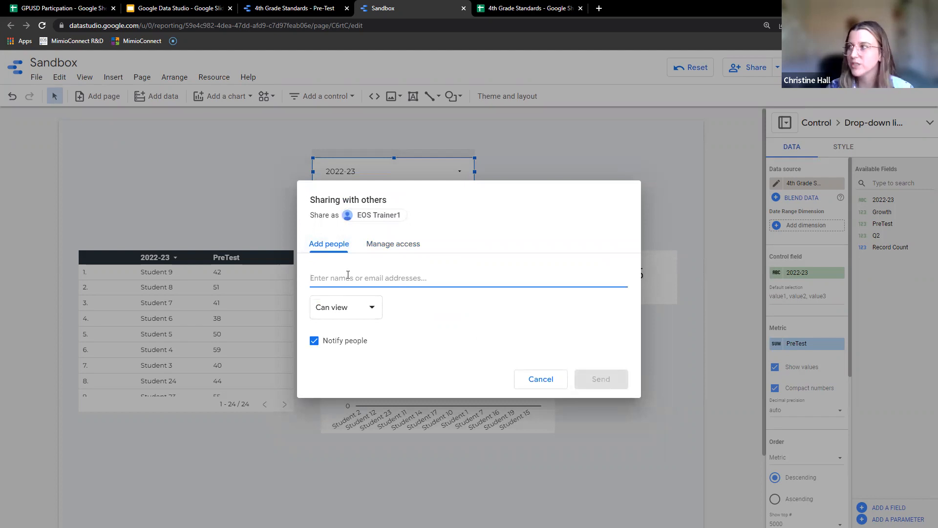
{"action": "type", "text": "christine."}
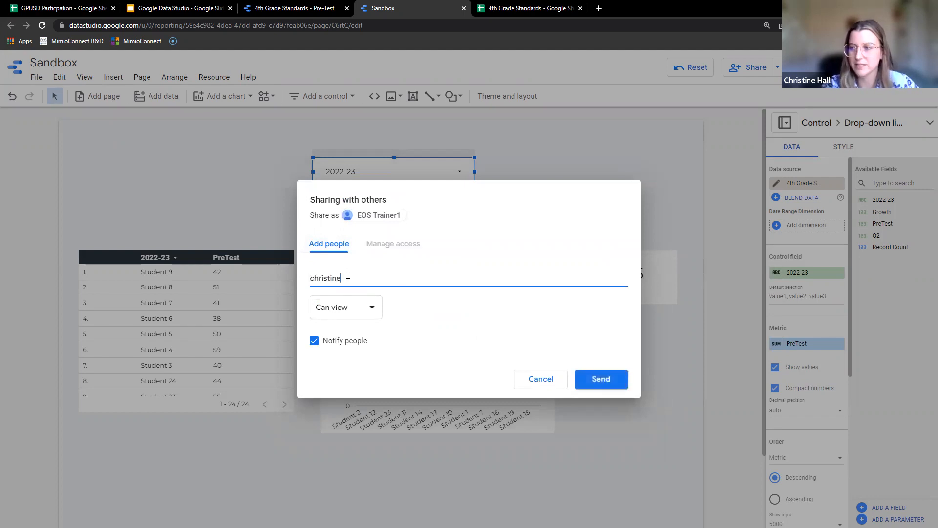
{"action": "left_click", "coordinate": [383, 302]}
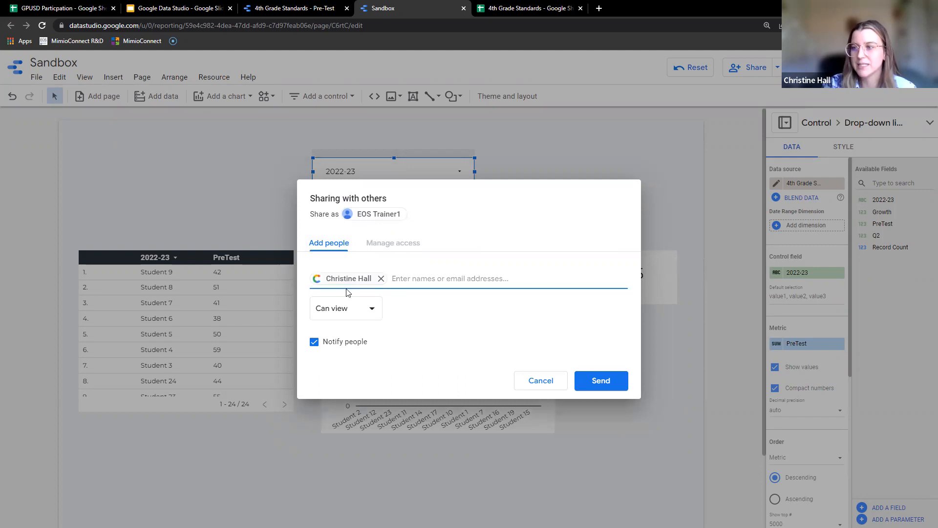
{"action": "left_click", "coordinate": [372, 309]}
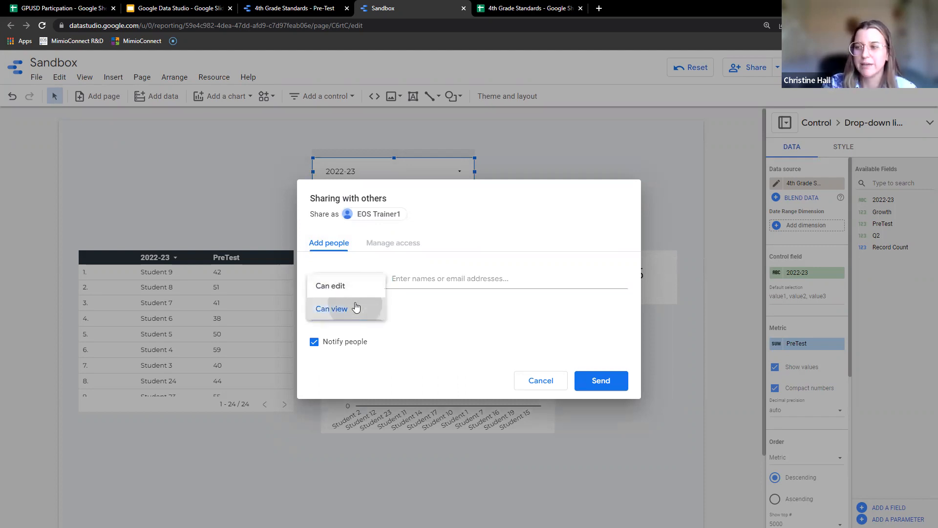
{"action": "left_click", "coordinate": [356, 308]}
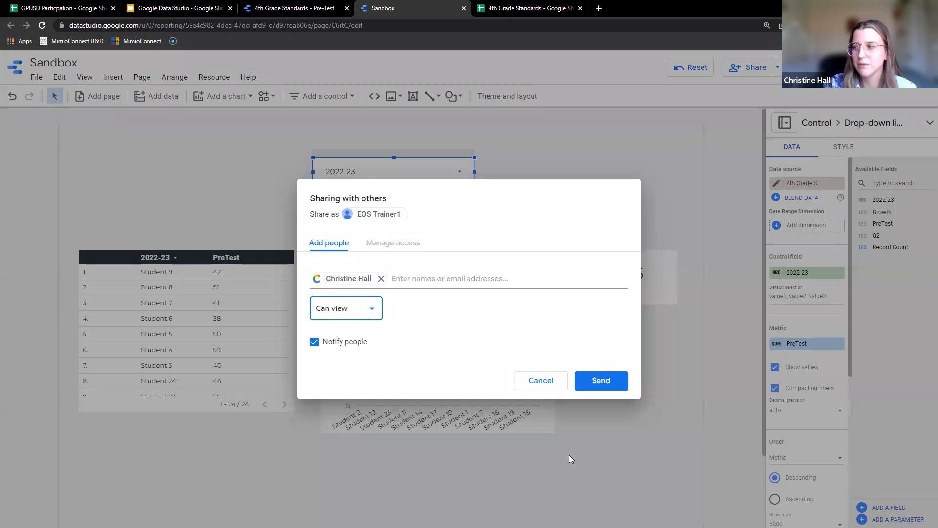
{"action": "left_click", "coordinate": [597, 381]}
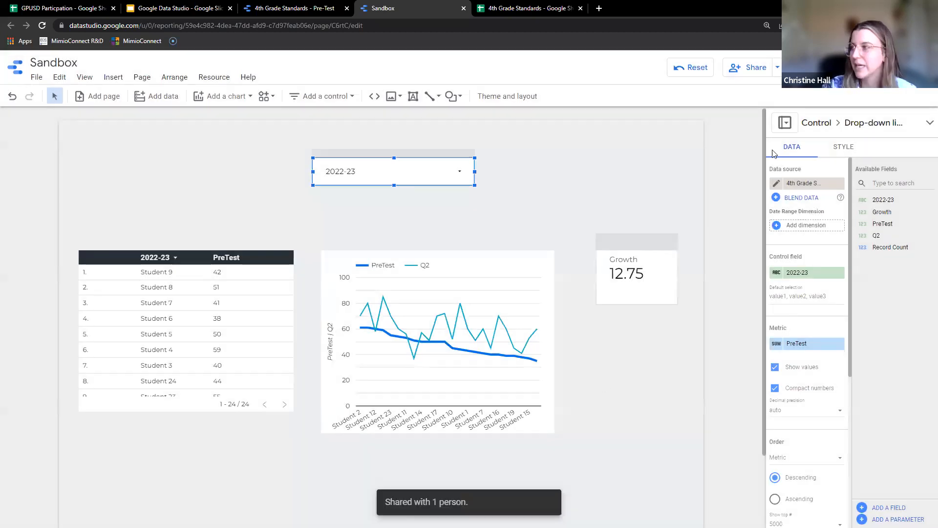
- Disable downloading, printing and copying for viewers in the report's access settings, save the change and close the sharing dialog
{"action": "left_click", "coordinate": [760, 73]}
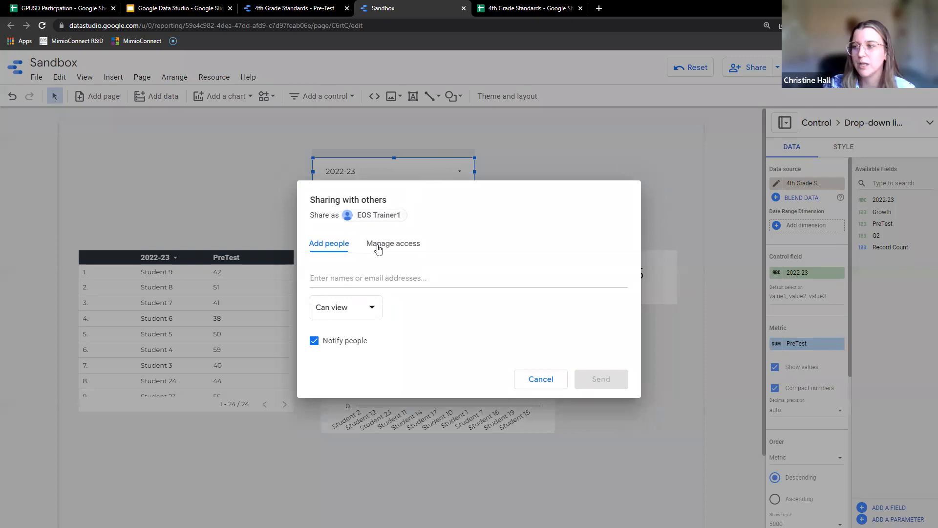
{"action": "left_click", "coordinate": [393, 244]}
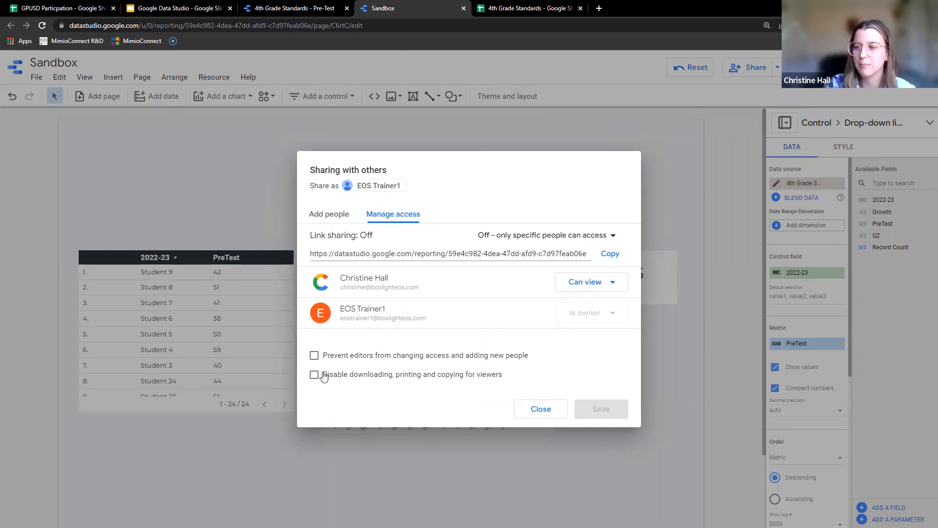
{"action": "left_click", "coordinate": [315, 375]}
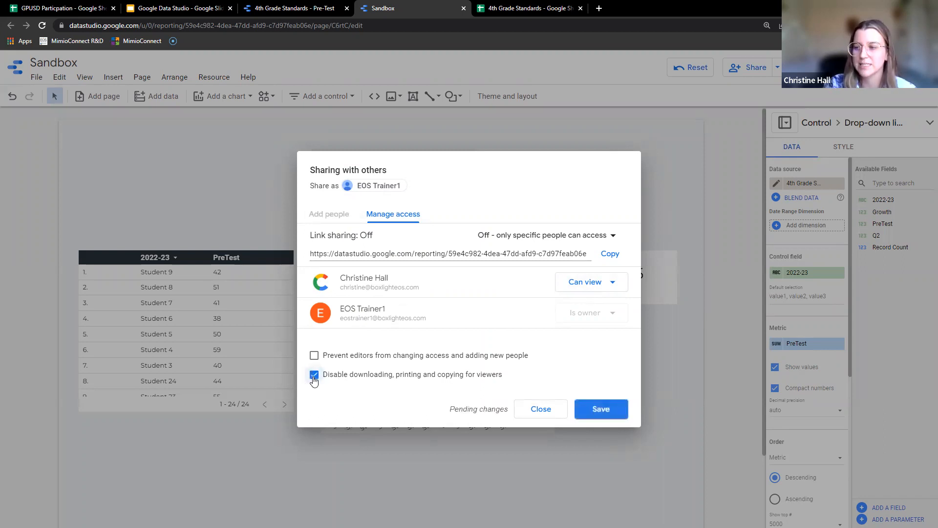
{"action": "left_click", "coordinate": [617, 410]}
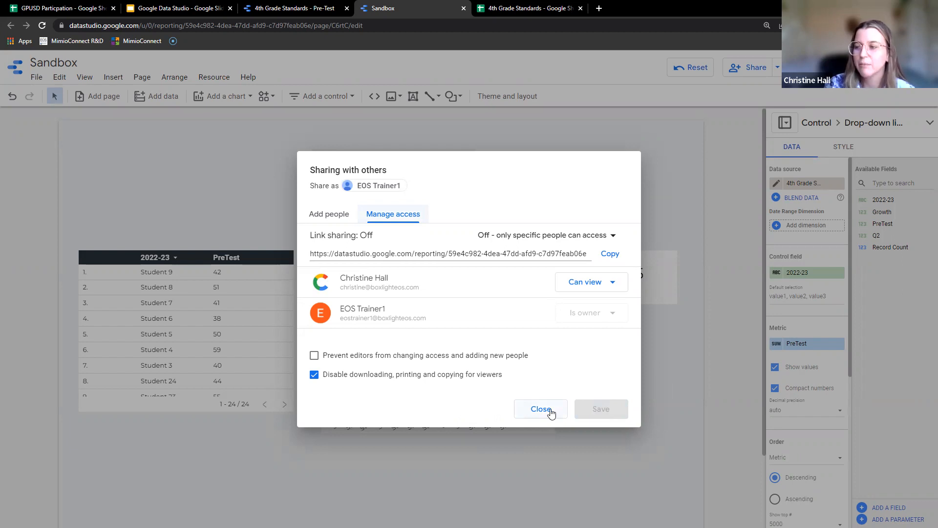
{"action": "left_click", "coordinate": [538, 409]}
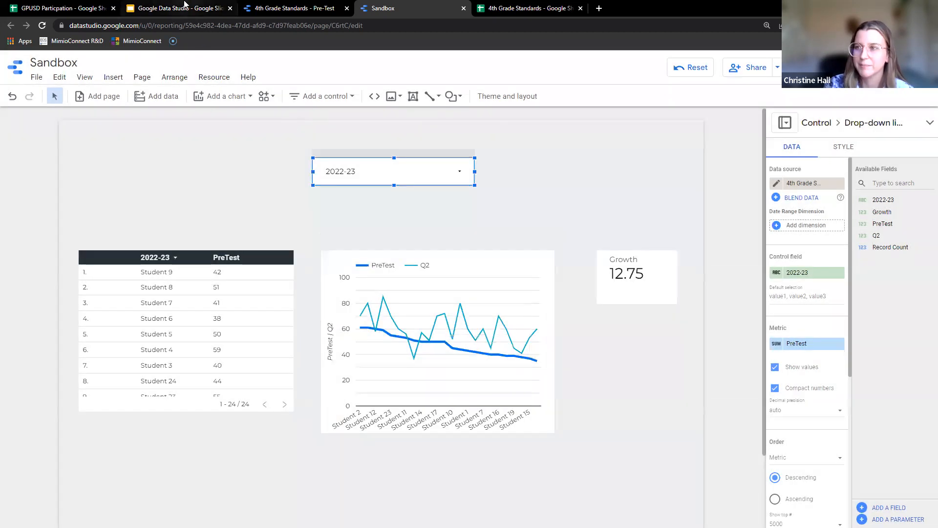
- Switch to the Google Slides presentation and advance to the Permissions practice slide
{"action": "left_click", "coordinate": [185, 8]}
{"action": "left_click", "coordinate": [208, 201]}
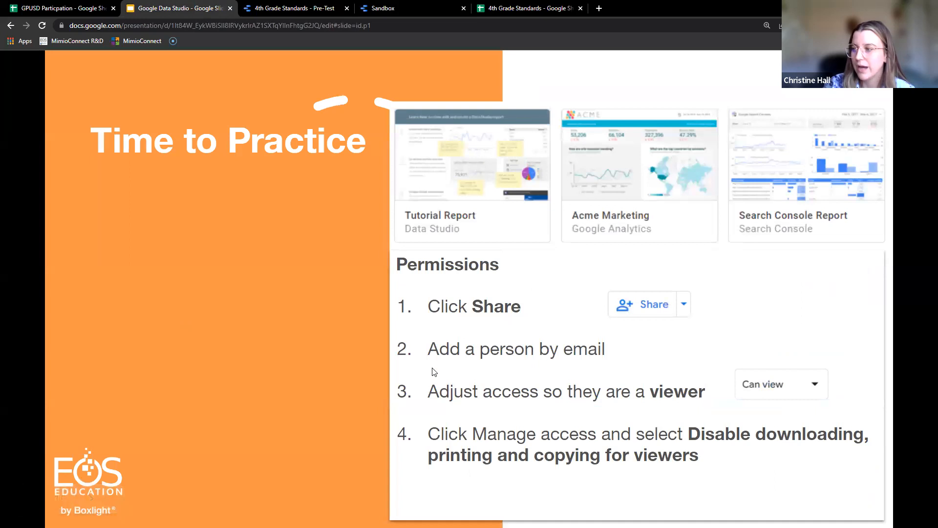
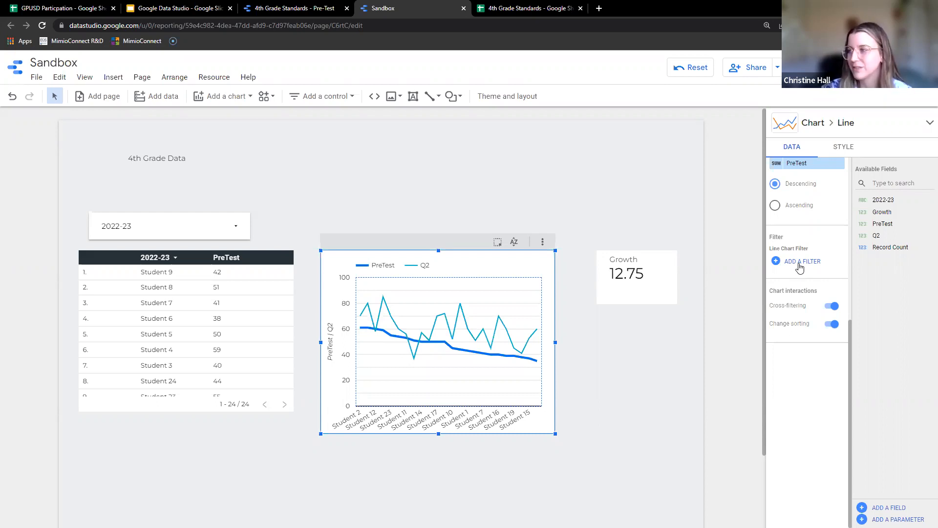
- Start a new filter for the line chart and name it Pre-test <60
{"action": "left_click", "coordinate": [800, 262]}
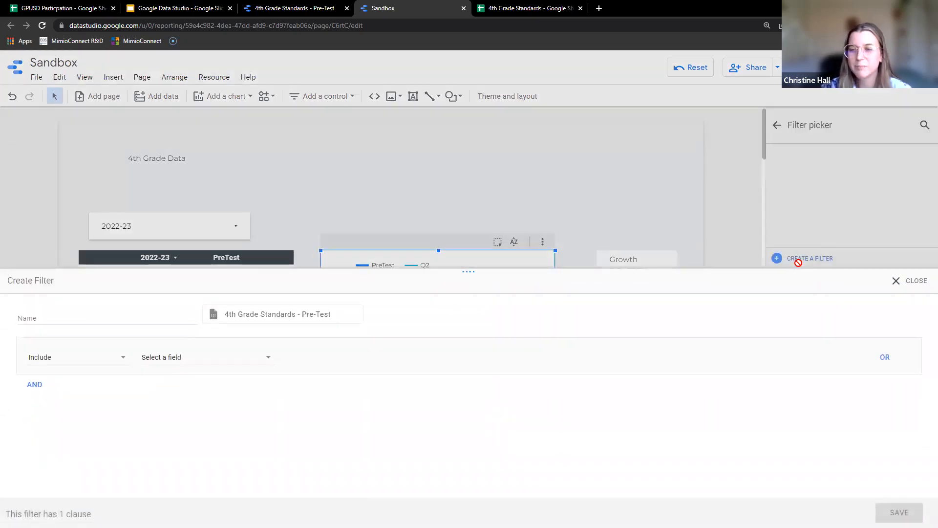
{"action": "left_click", "coordinate": [95, 319]}
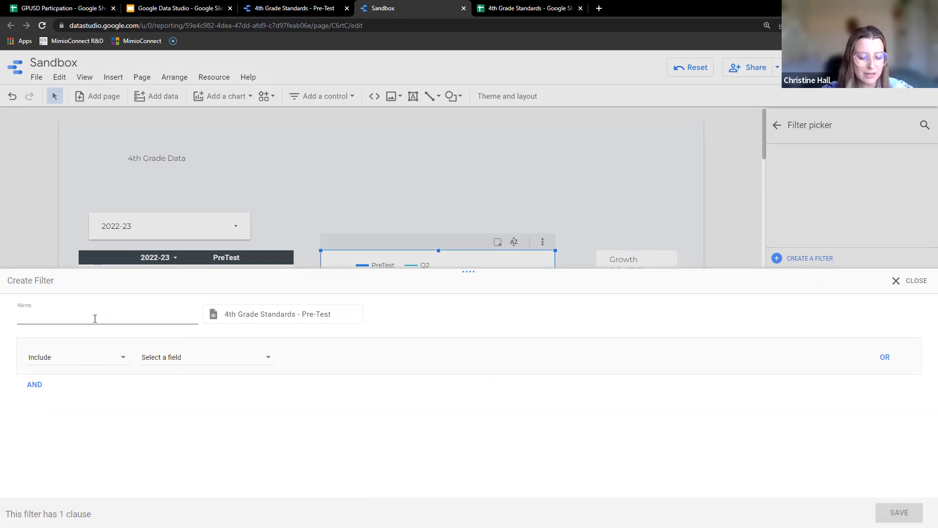
{"action": "type", "text": "P"}
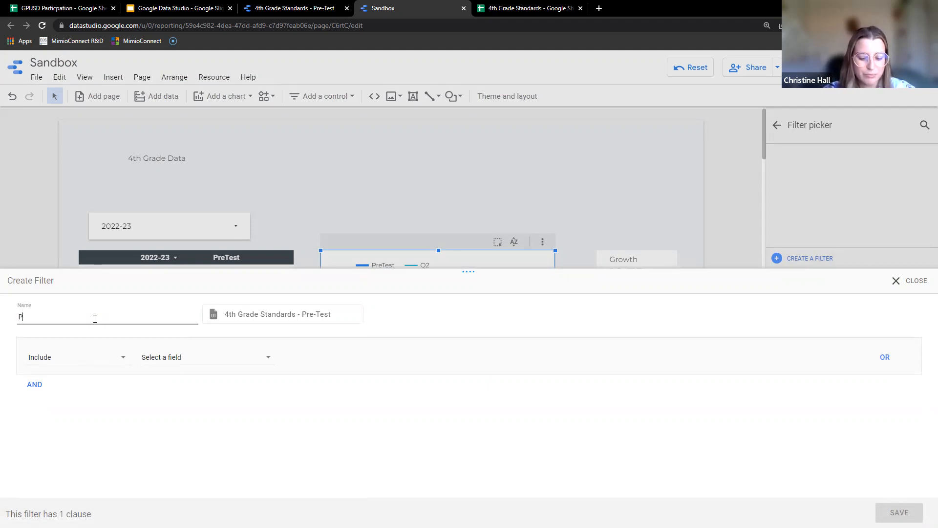
{"action": "type", "text": "re-test"}
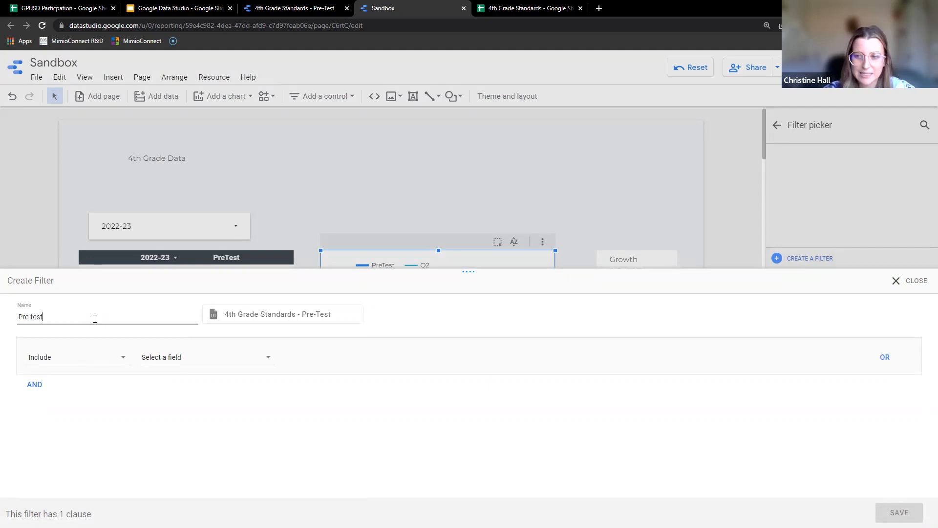
{"action": "type", "text": " <30"}
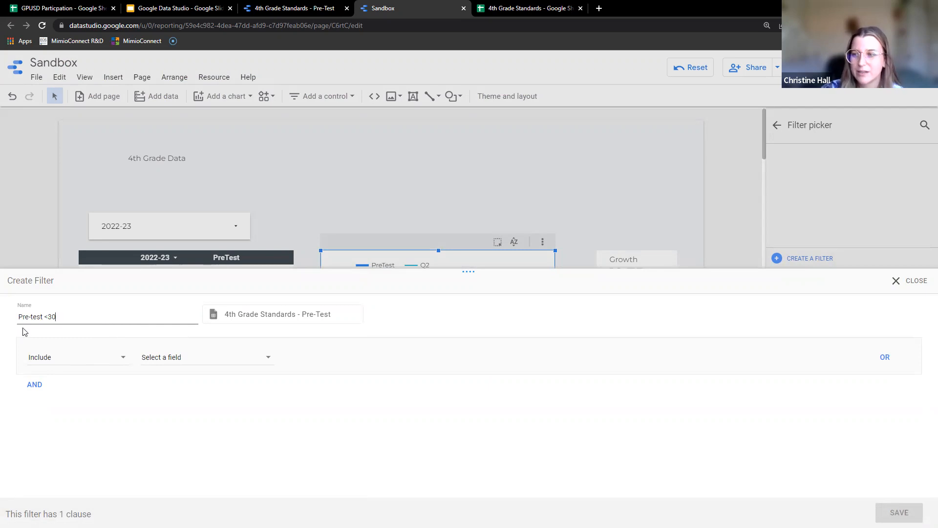
{"action": "left_click", "coordinate": [49, 317]}
{"action": "key", "text": "BackSpace"}
{"action": "type", "text": "6"}
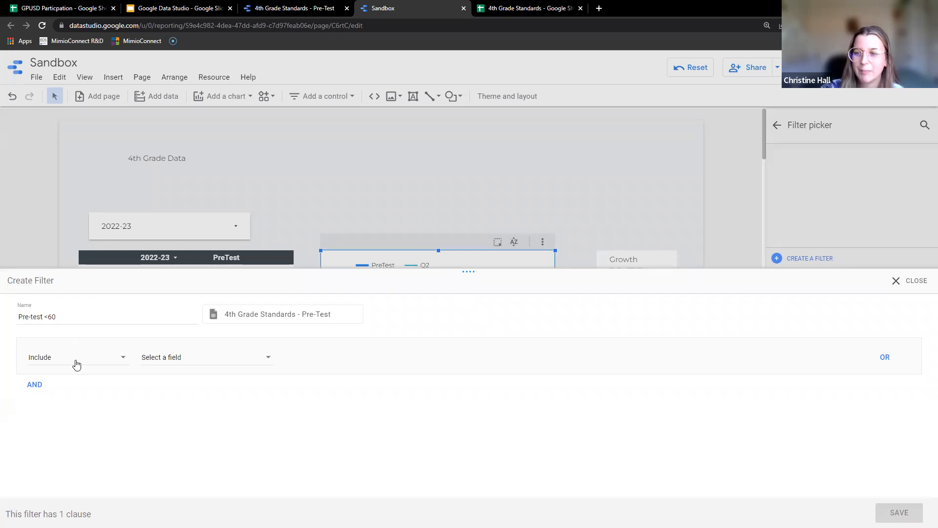
- Set the filter clause to include records where PreTest is less than or equal to 60
{"action": "left_click", "coordinate": [97, 359]}
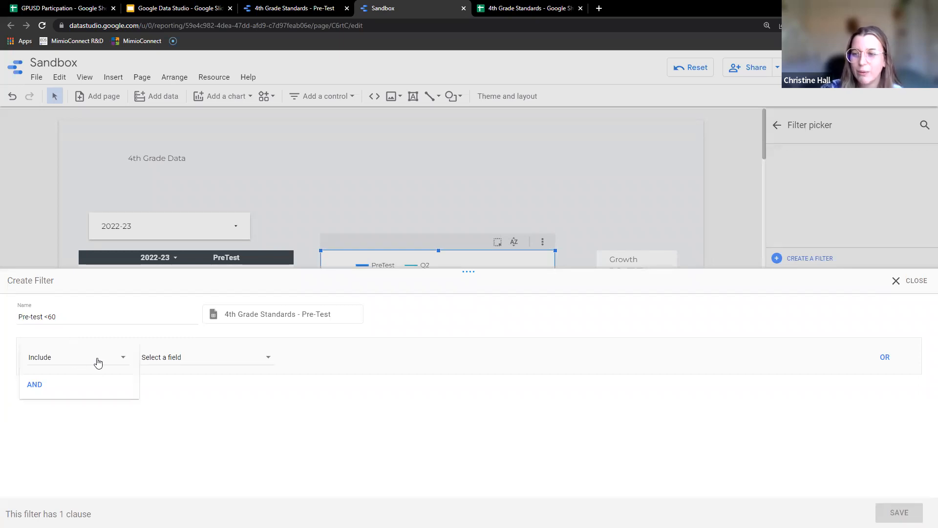
{"action": "left_click", "coordinate": [216, 367]}
{"action": "left_click", "coordinate": [213, 361]}
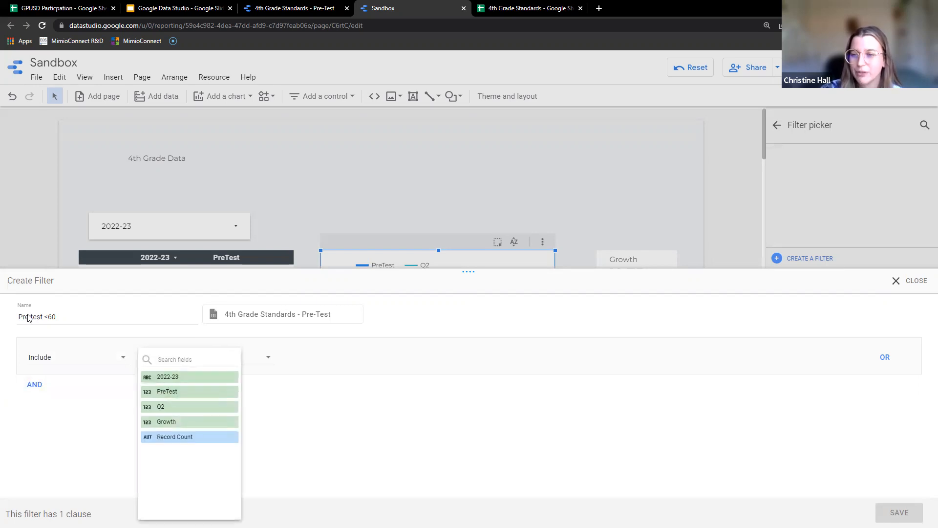
{"action": "left_click", "coordinate": [168, 393]}
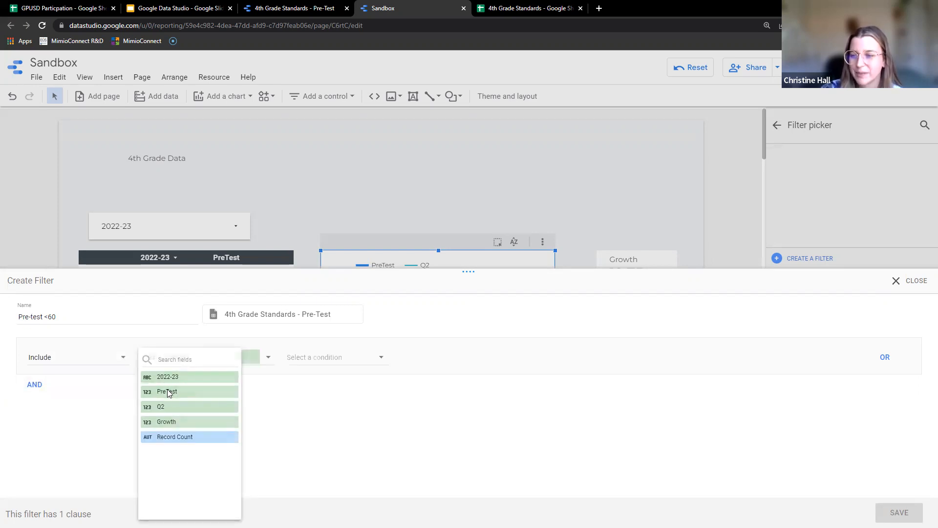
{"action": "left_click", "coordinate": [315, 360]}
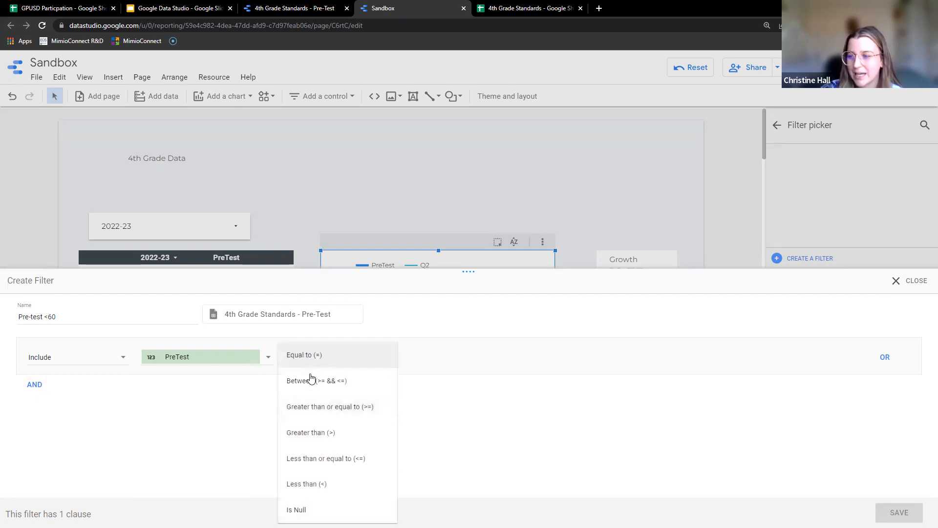
{"action": "left_click", "coordinate": [316, 468]}
{"action": "left_click", "coordinate": [432, 362]}
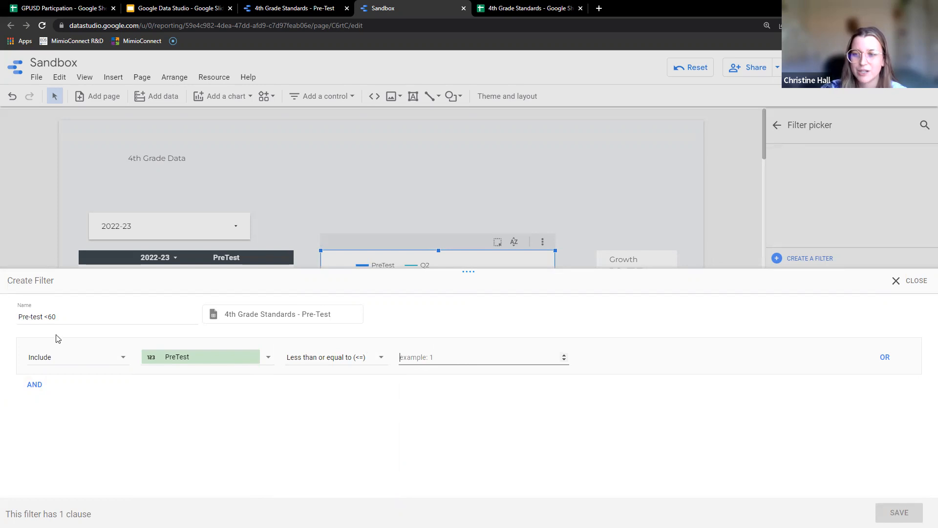
{"action": "type", "text": "60"}
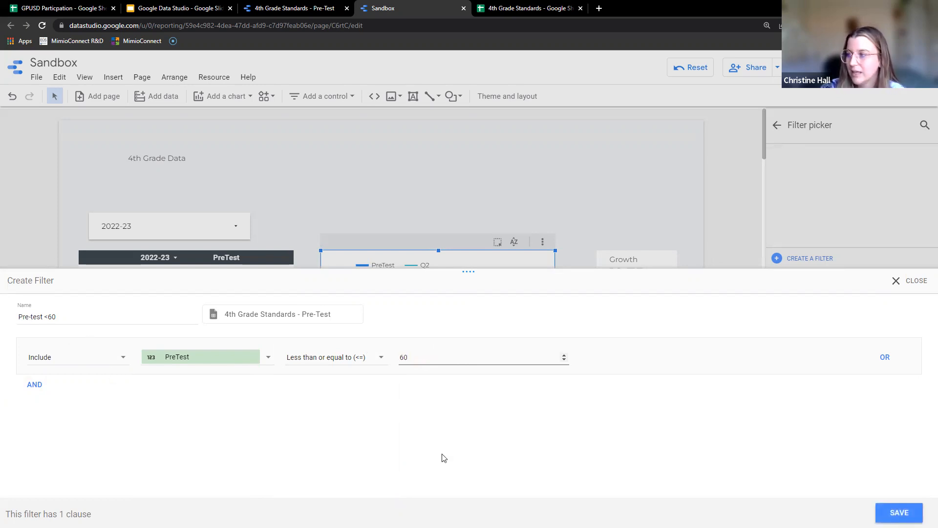
{"action": "left_click", "coordinate": [351, 424]}
- Change the filter's name to Pre-test <=60 and save it to the line chart
{"action": "left_click", "coordinate": [48, 317]}
{"action": "type", "text": "="}
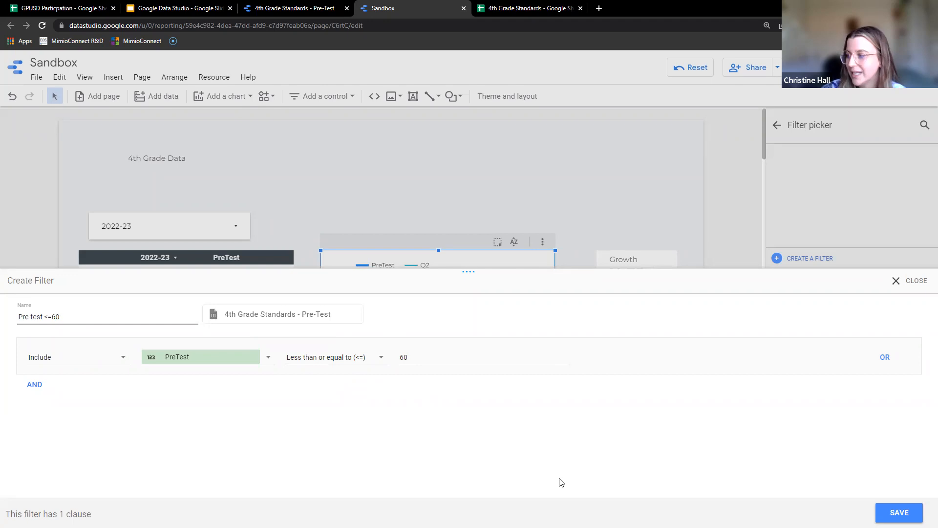
{"action": "left_click", "coordinate": [905, 510]}
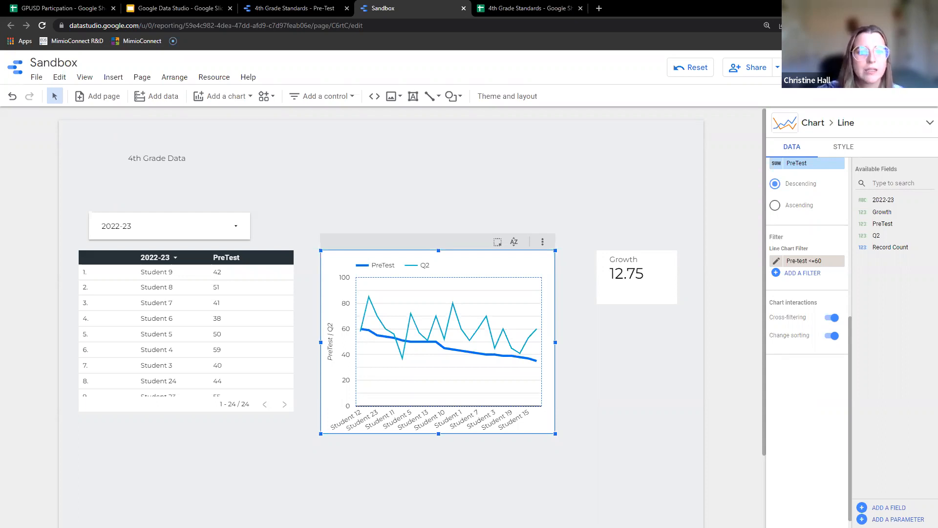
- Open the K-12 Education Data Studio Report Collection and examine its organization filter and the listed example reports
{"action": "left_click_drag", "start_coordinate": [209, 2], "coordinate": [204, 10]}
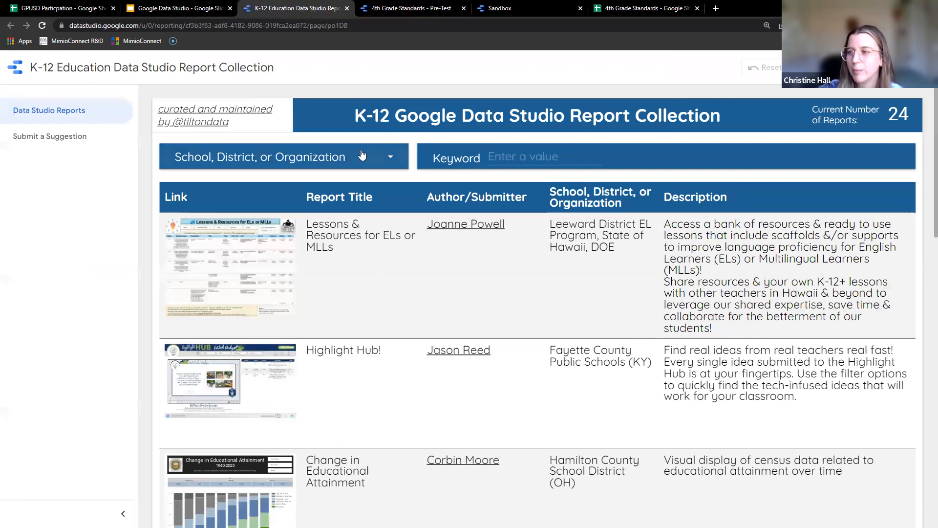
{"action": "left_click", "coordinate": [303, 156]}
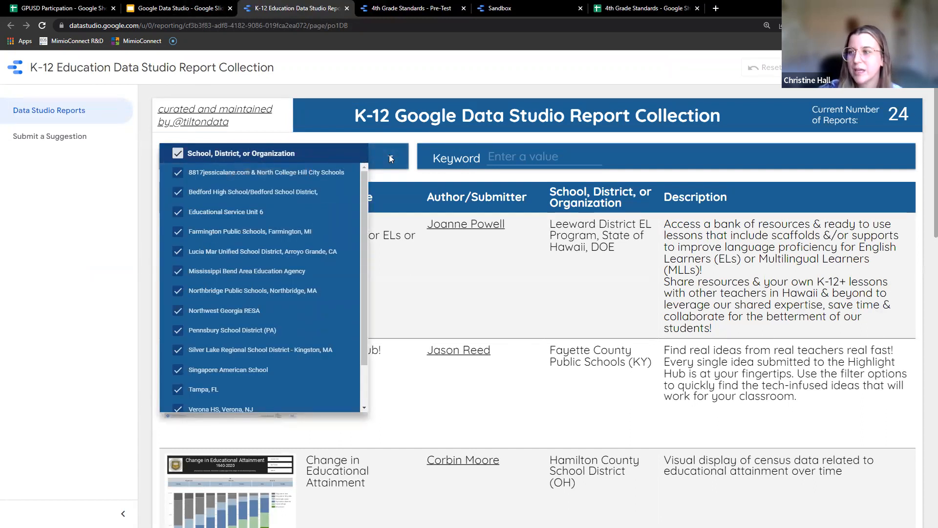
{"action": "left_click", "coordinate": [389, 160]}
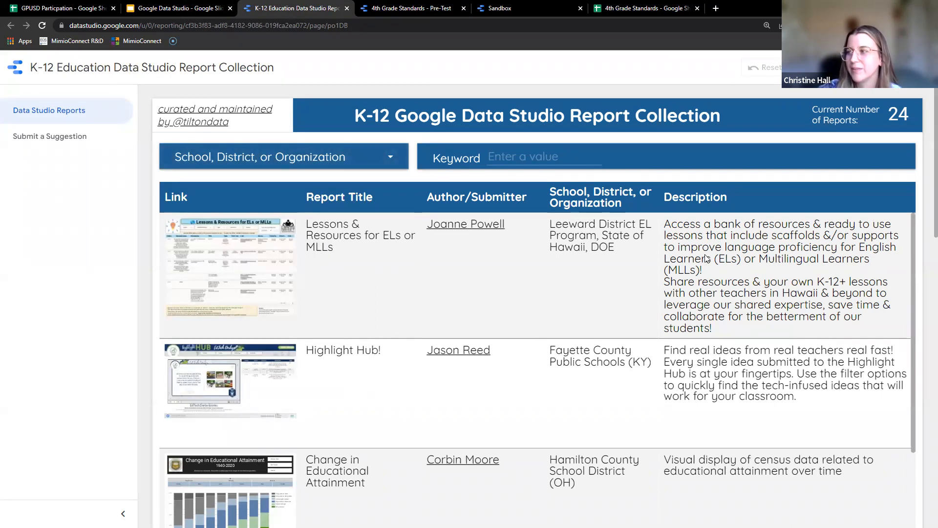
{"action": "scroll", "coordinate": [750, 243], "scroll_direction": "down", "scroll_amount": 1}
{"action": "scroll", "coordinate": [750, 243], "scroll_direction": "down", "scroll_amount": 2}
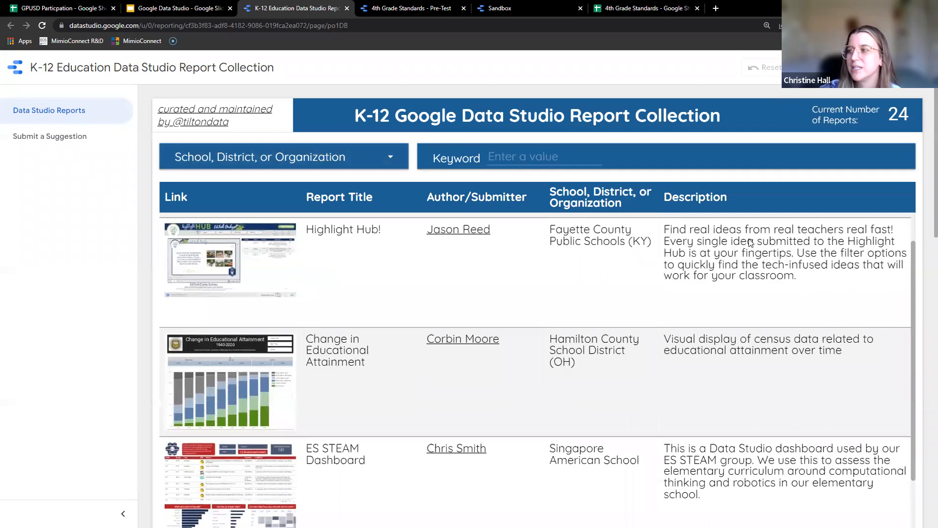
{"action": "scroll", "coordinate": [751, 242], "scroll_direction": "down", "scroll_amount": 1}
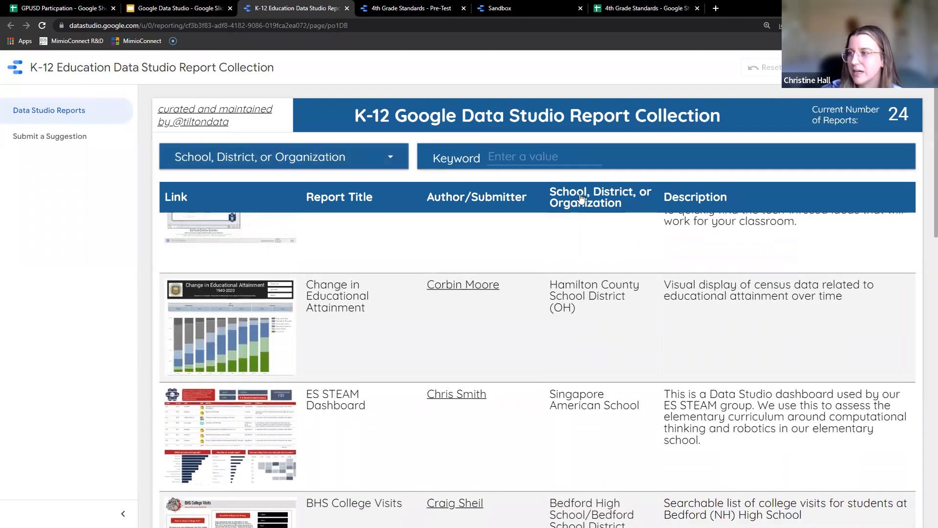
{"action": "scroll", "coordinate": [580, 292], "scroll_direction": "up", "scroll_amount": 3}
{"action": "scroll", "coordinate": [579, 292], "scroll_direction": "up", "scroll_amount": 1}
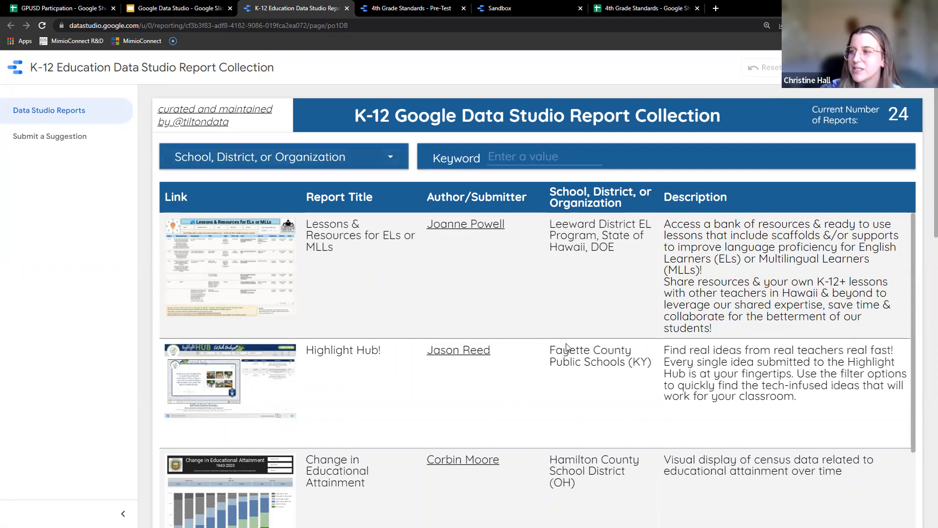
{"action": "scroll", "coordinate": [570, 339], "scroll_direction": "down", "scroll_amount": 8}
{"action": "scroll", "coordinate": [571, 340], "scroll_direction": "down", "scroll_amount": 14}
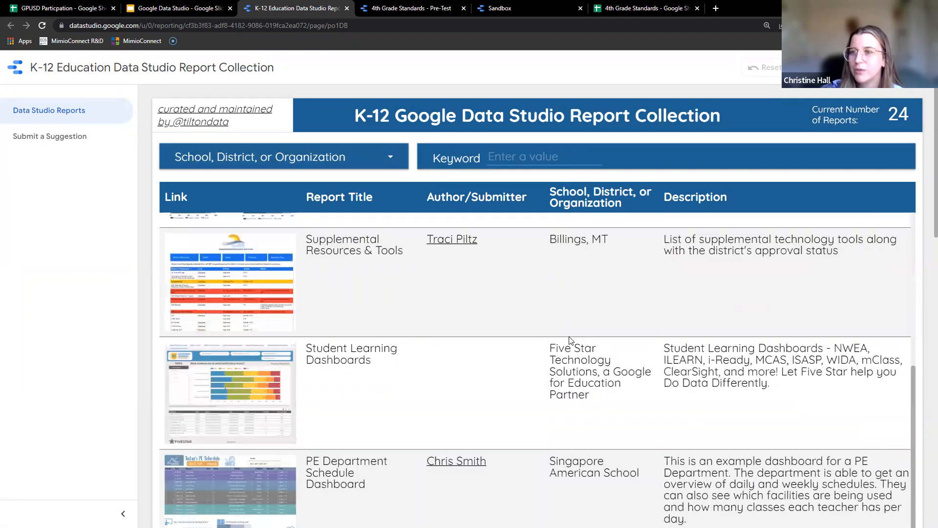
{"action": "scroll", "coordinate": [571, 340], "scroll_direction": "up", "scroll_amount": 12}
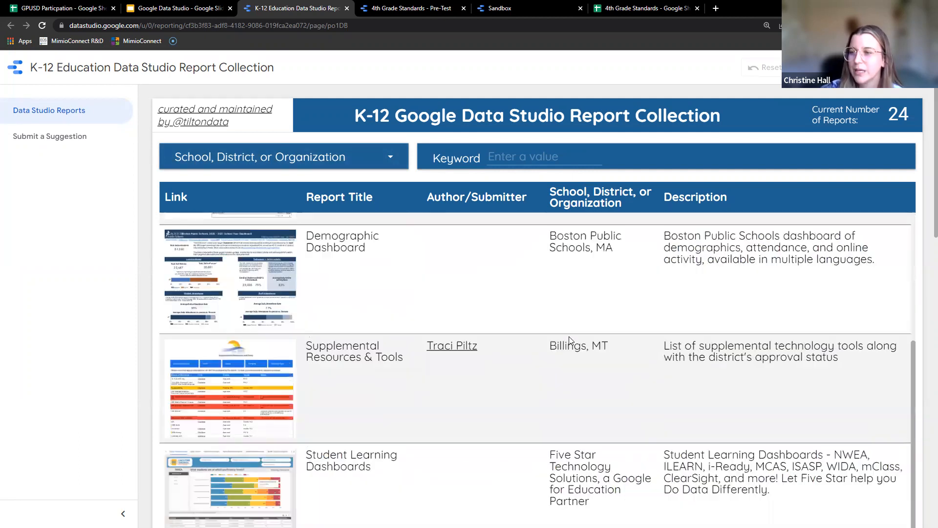
{"action": "scroll", "coordinate": [571, 341], "scroll_direction": "up", "scroll_amount": 3}
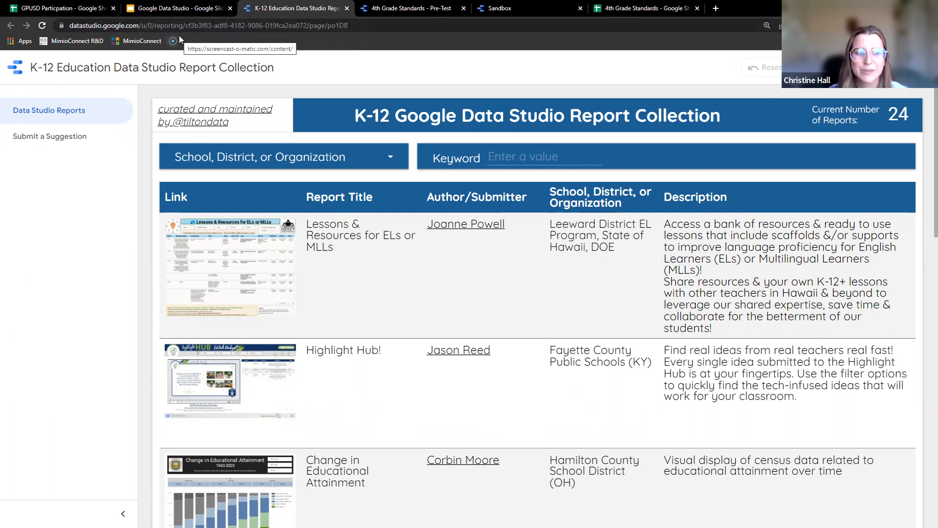
- Close the report collection and the 4th Grade Standards - Pre-Test data source to return to the Sandbox report
{"action": "left_click", "coordinate": [347, 8]}
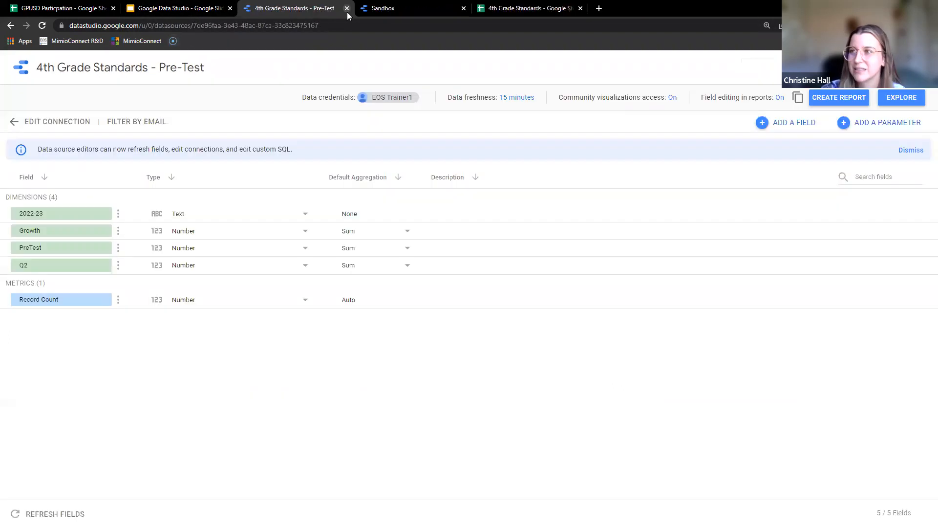
{"action": "left_click", "coordinate": [347, 8]}
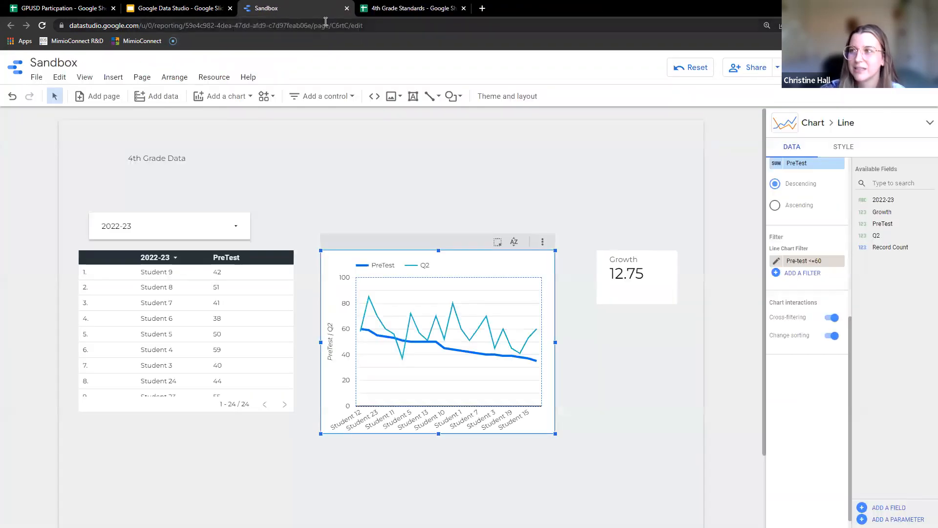